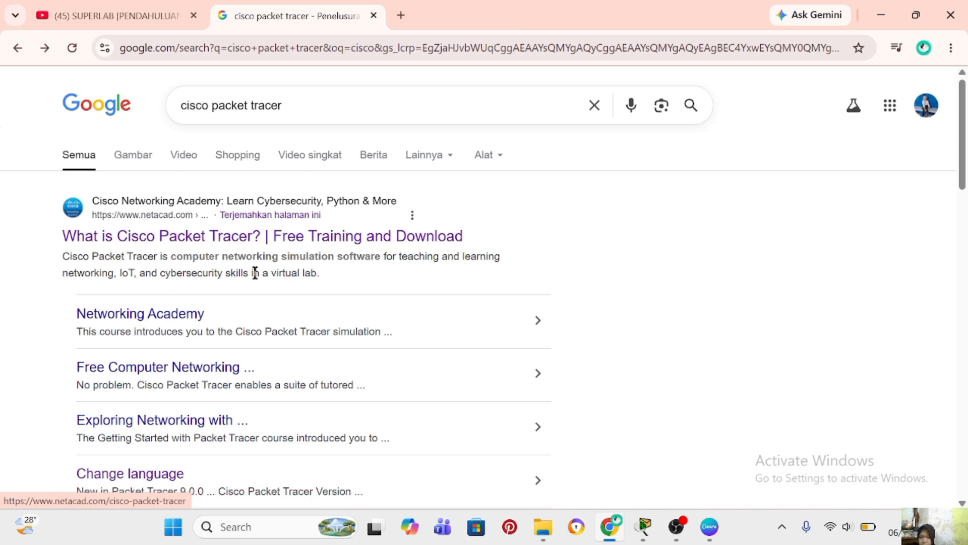
Step: Open the Cisco Packet Tracer page on Networking Academy, search for "getting", and open the Getting Started with Cisco Packet Tracer course
left_click(261, 241)
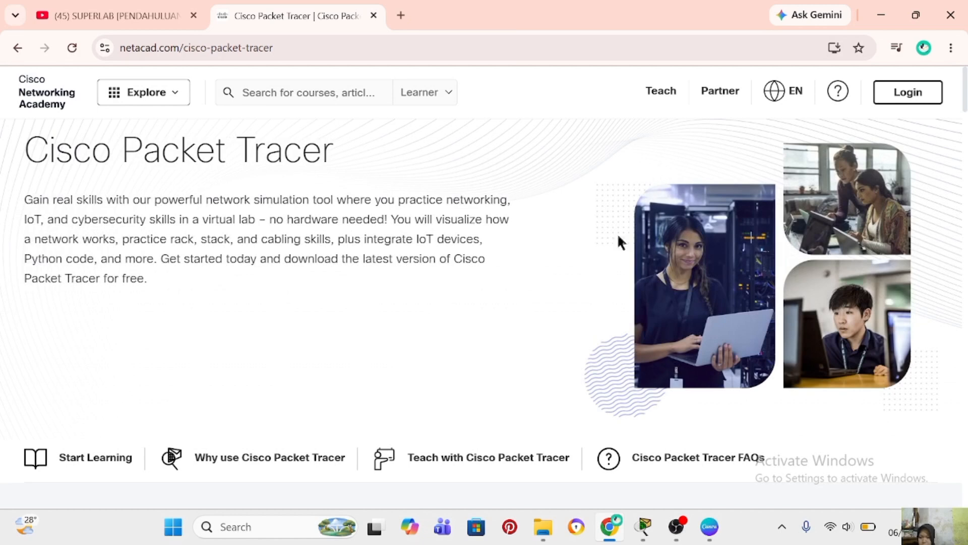
left_click(294, 93)
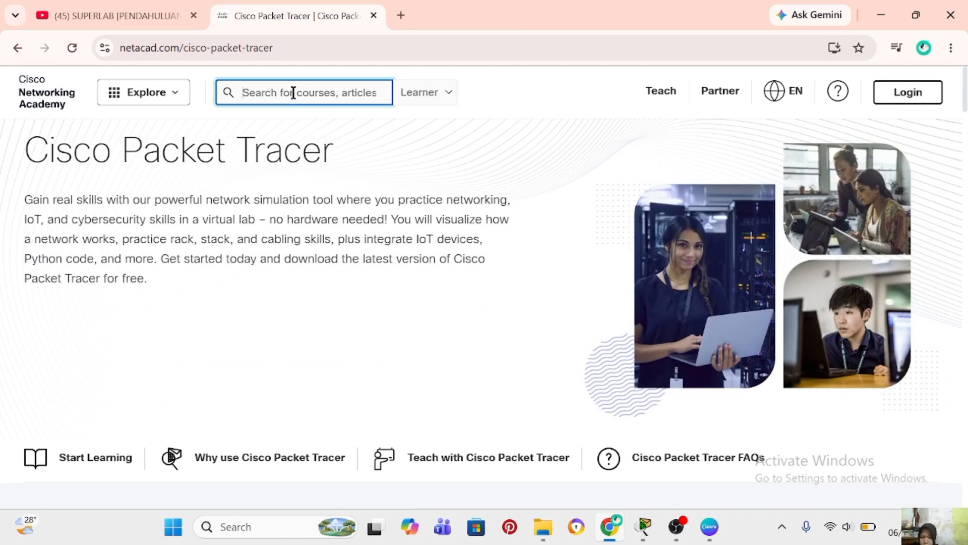
type("getting")
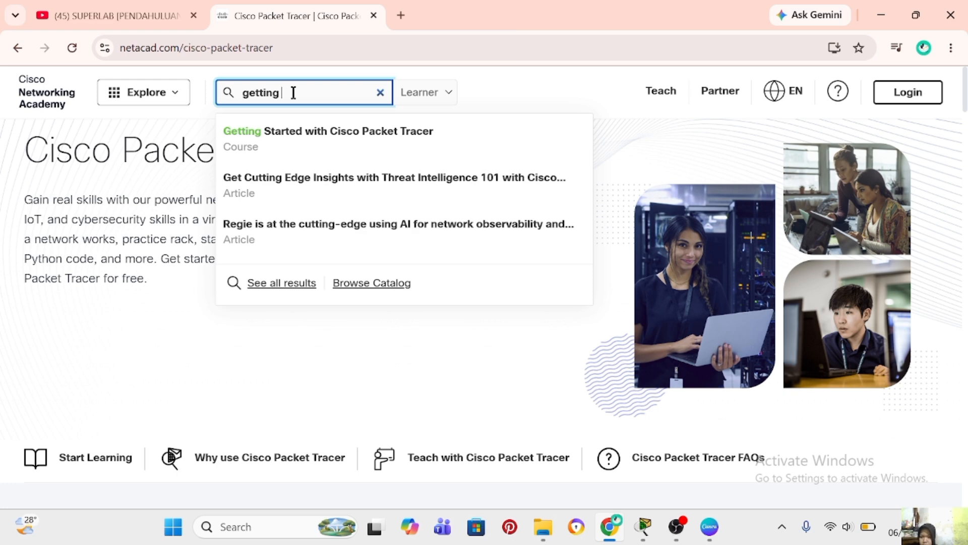
left_click(344, 133)
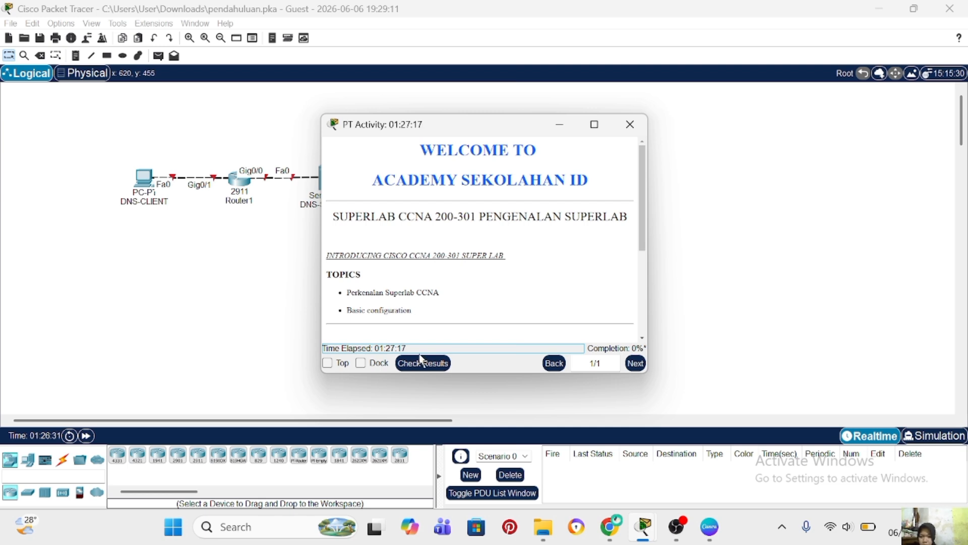
Step: Dock the activity instructions beside the workspace and review the activity's check results, including its assessment items
left_click(361, 362)
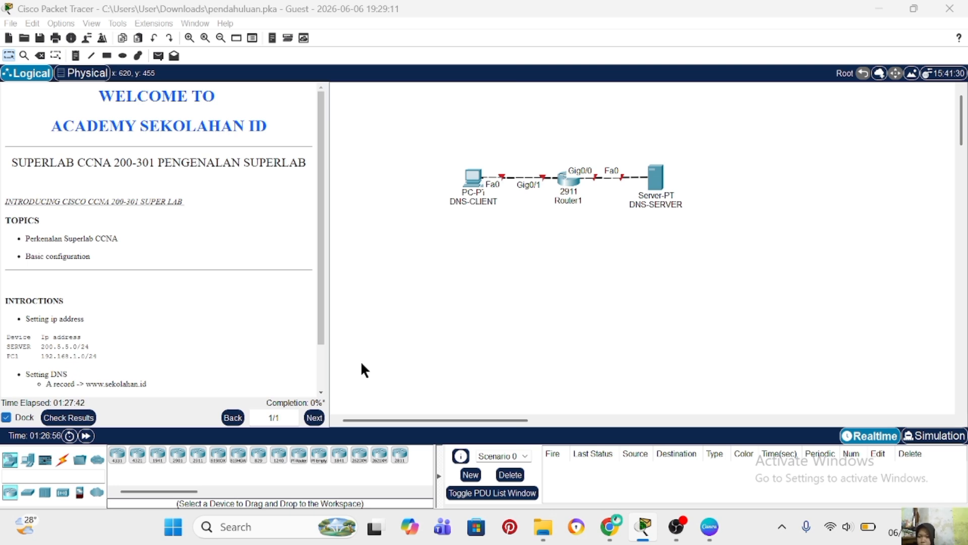
left_click(69, 417)
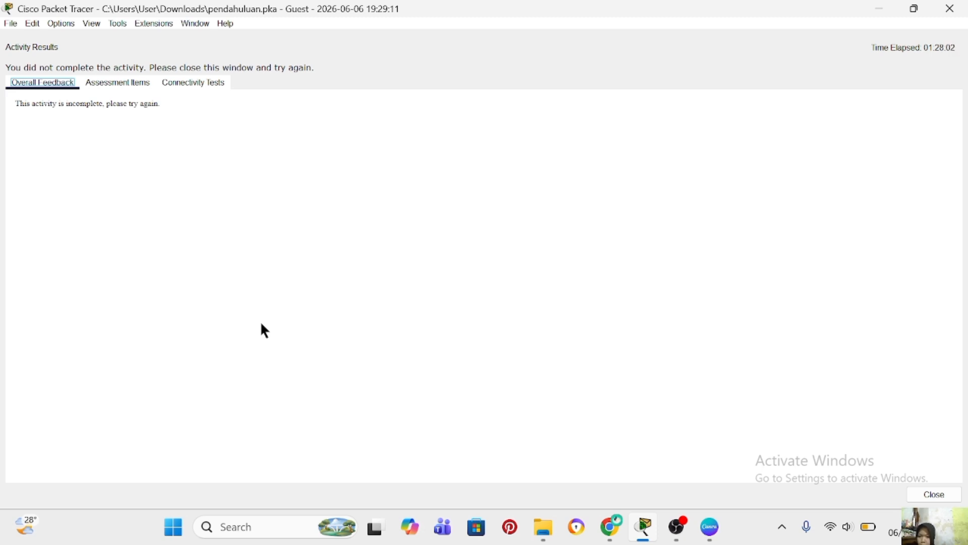
left_click(126, 83)
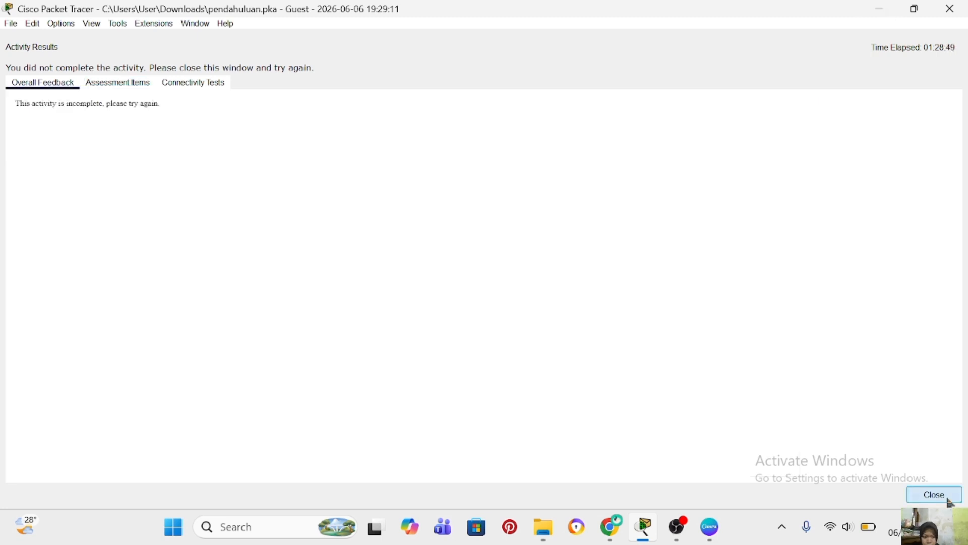
left_click(939, 497)
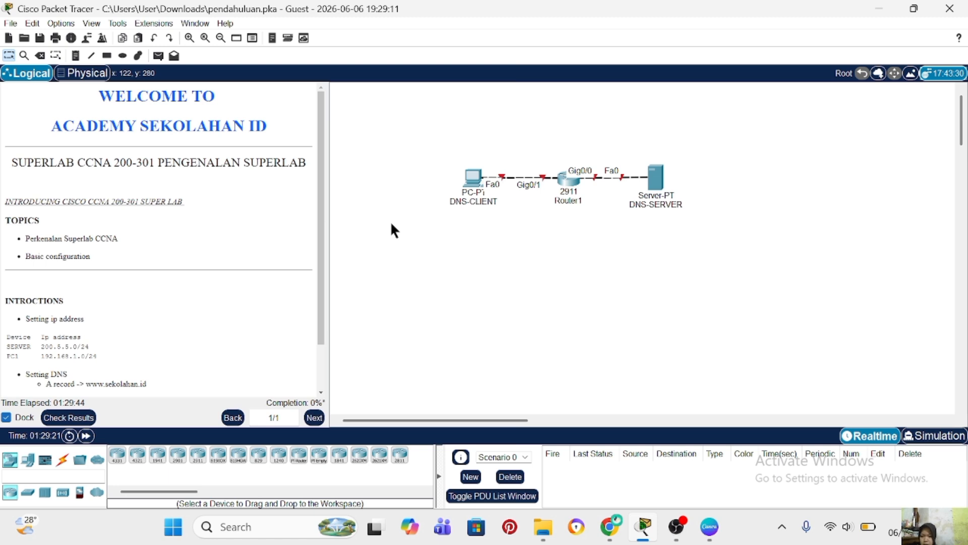
Step: In Router1's command line, assign IP address 200.5.5.1 with subnet mask 255.255.255.0 to interface gig0/0
left_click(574, 176)
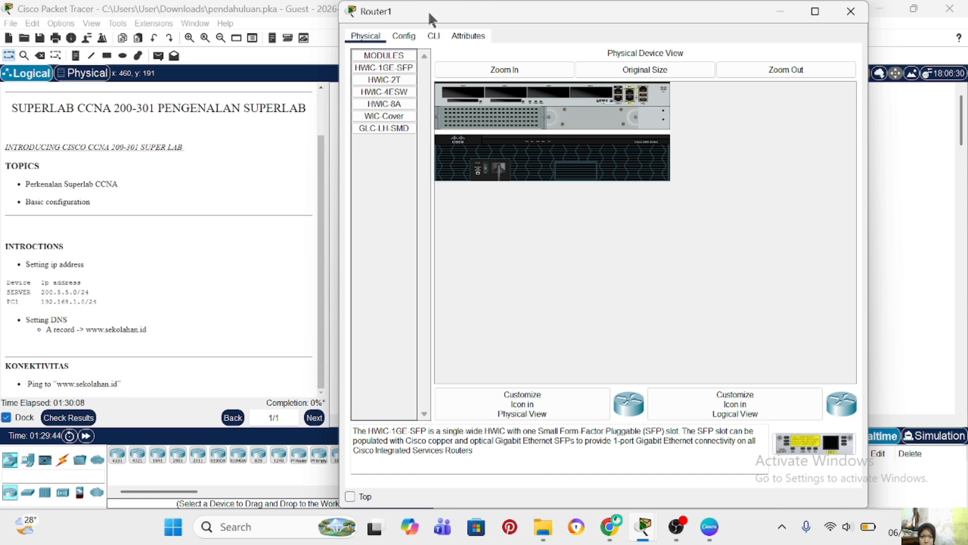
left_click(434, 39)
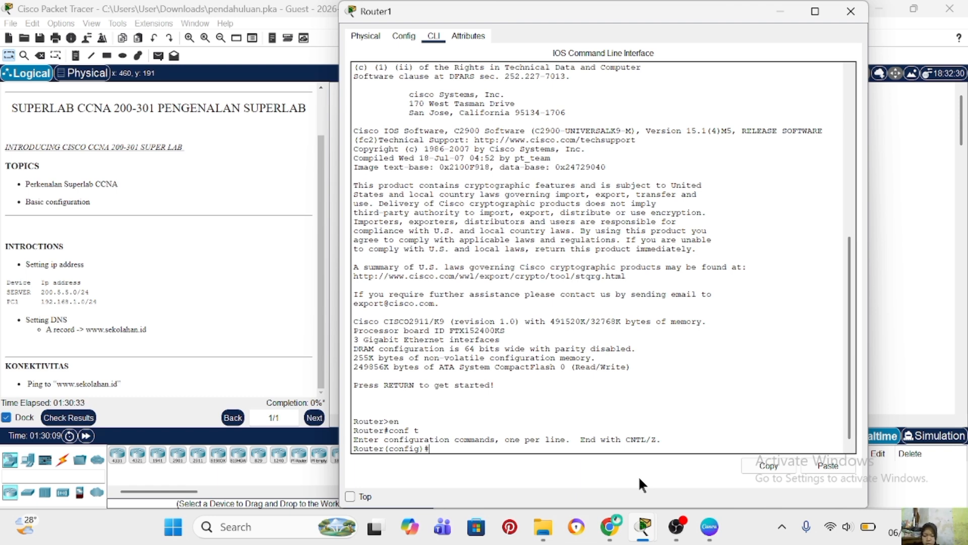
type("int gi")
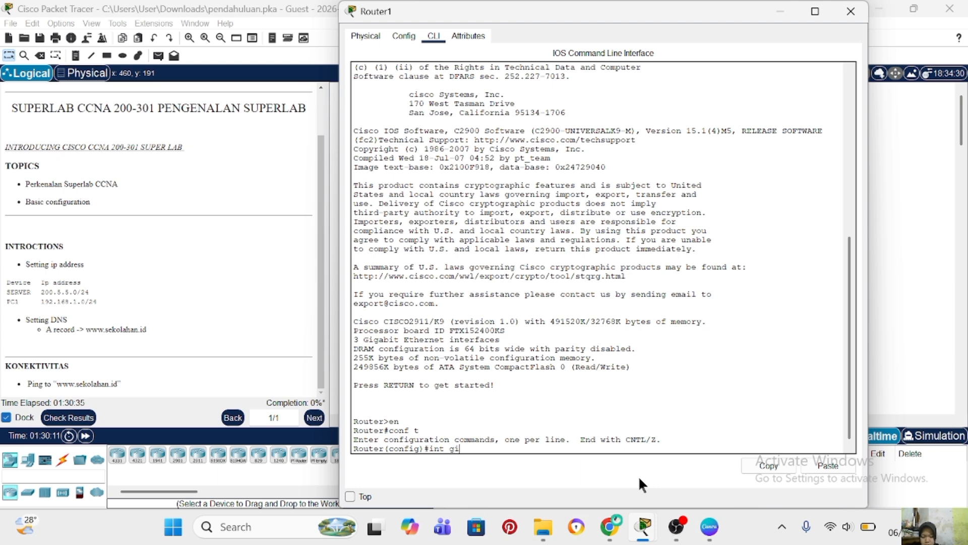
type("g0/0")
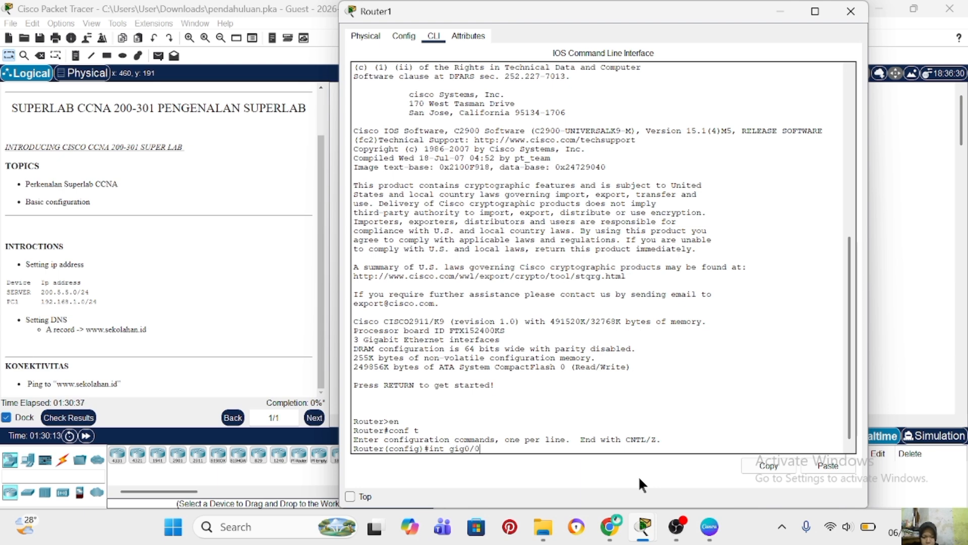
key("Return")
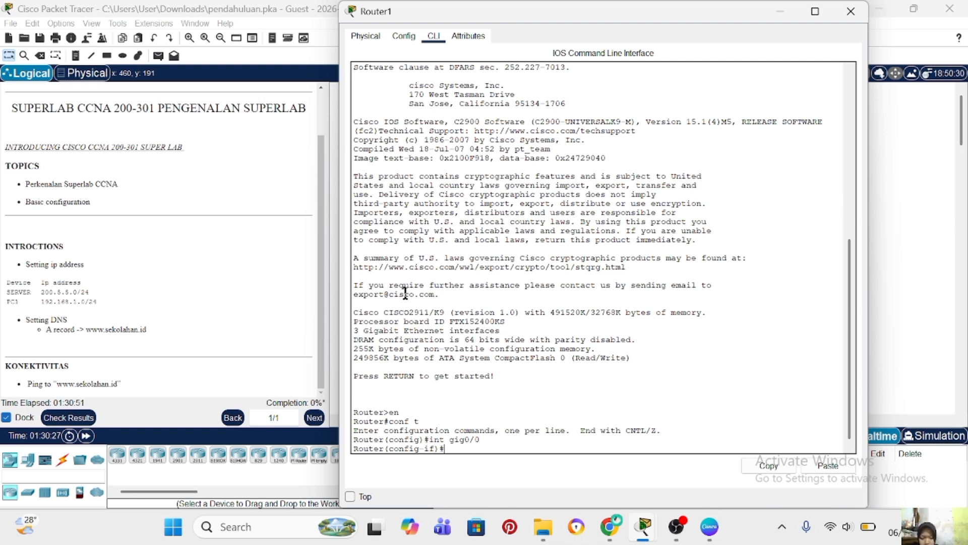
type("ip add")
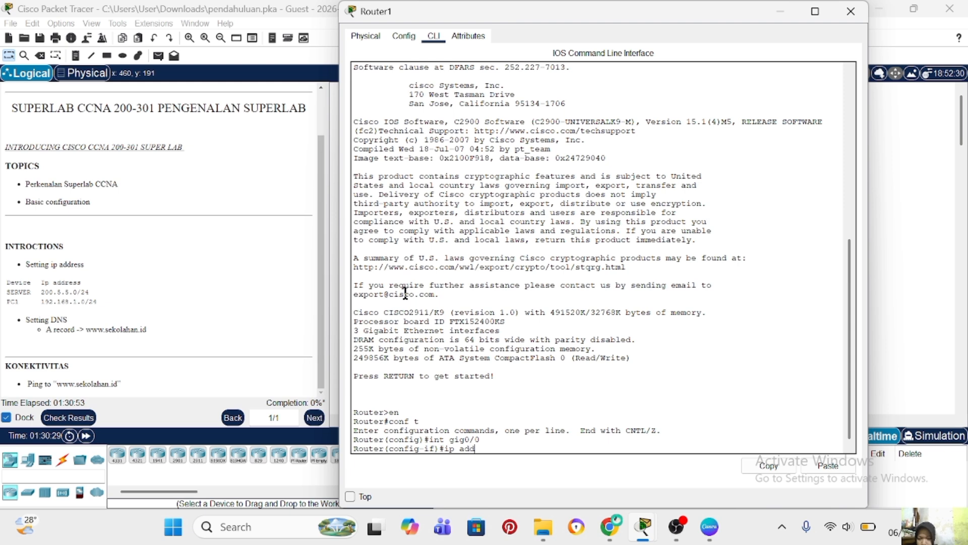
type(" 2")
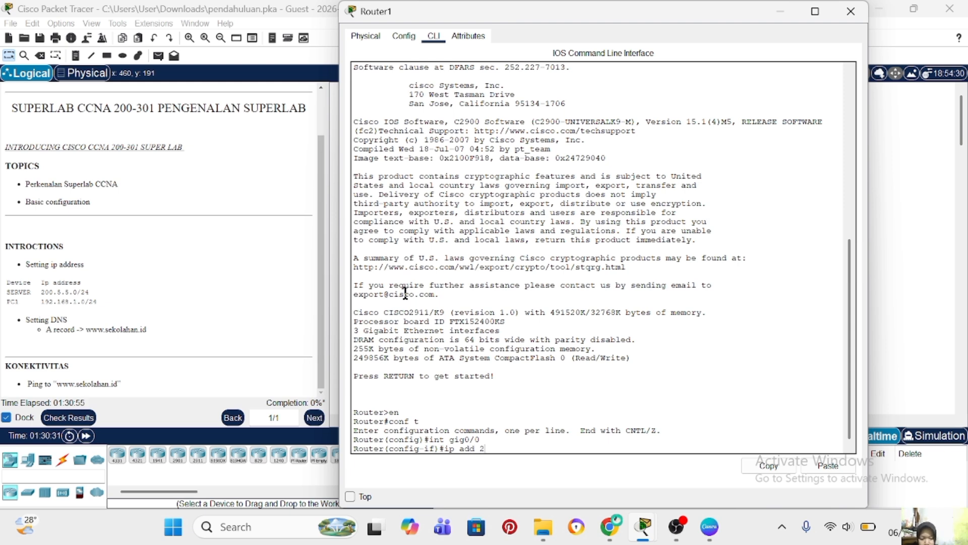
type("00")
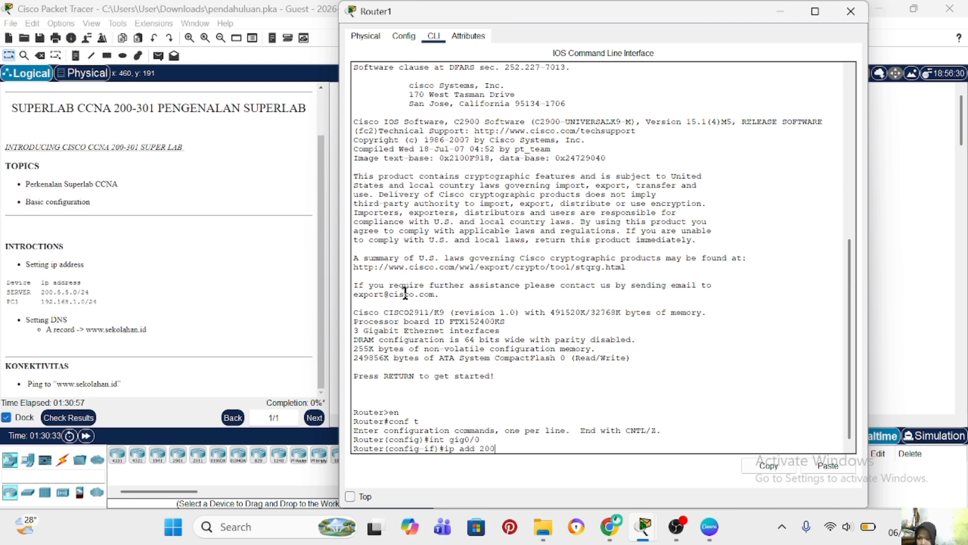
type(".5.5.1")
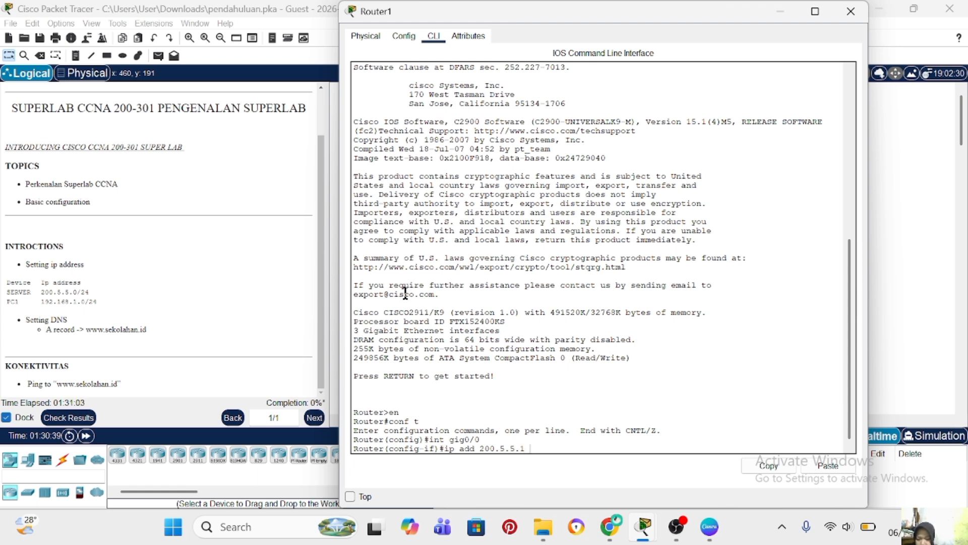
type(" 255.2")
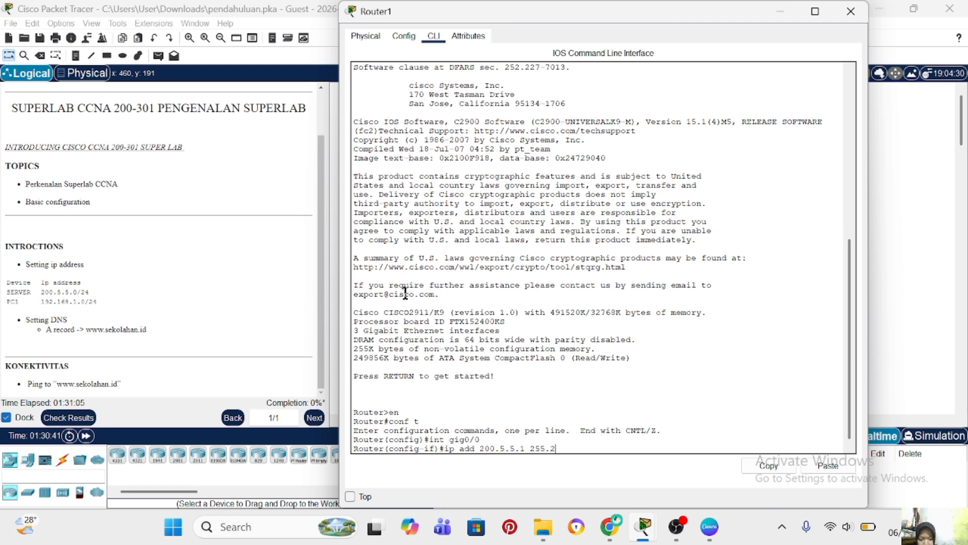
type("55.255.0")
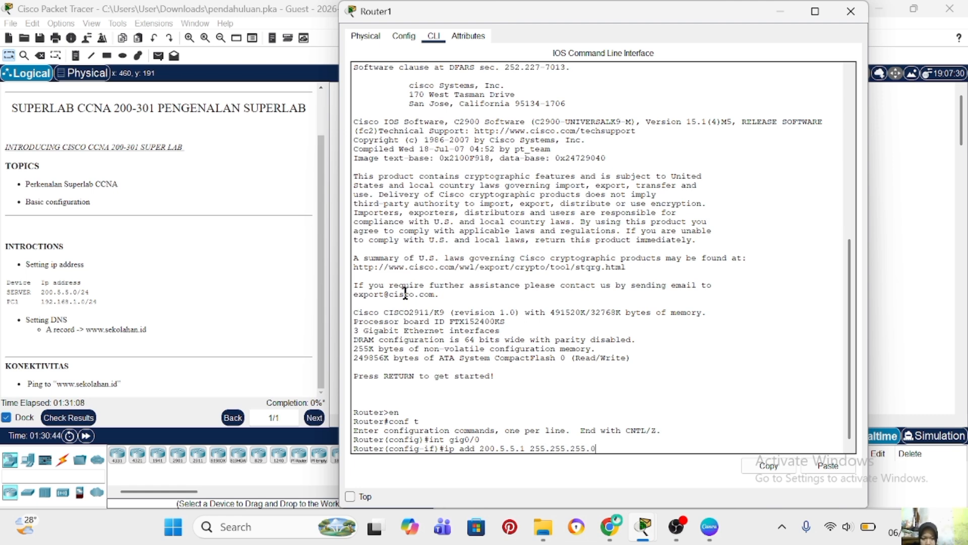
key("Return")
Step: Enable Router1's gig0/0 interface with no sh and return to global configuration mode
type("n")
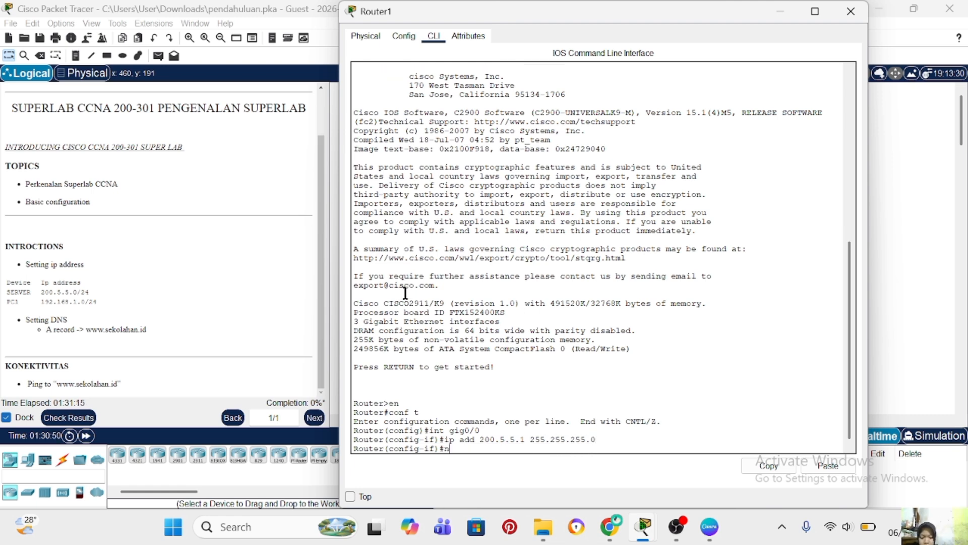
type("o sh")
key("Return")
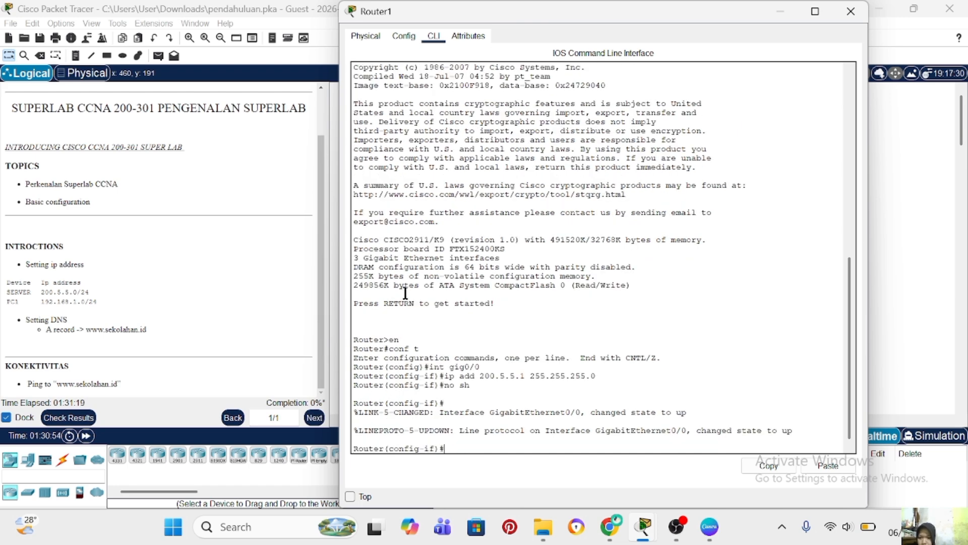
type("ex")
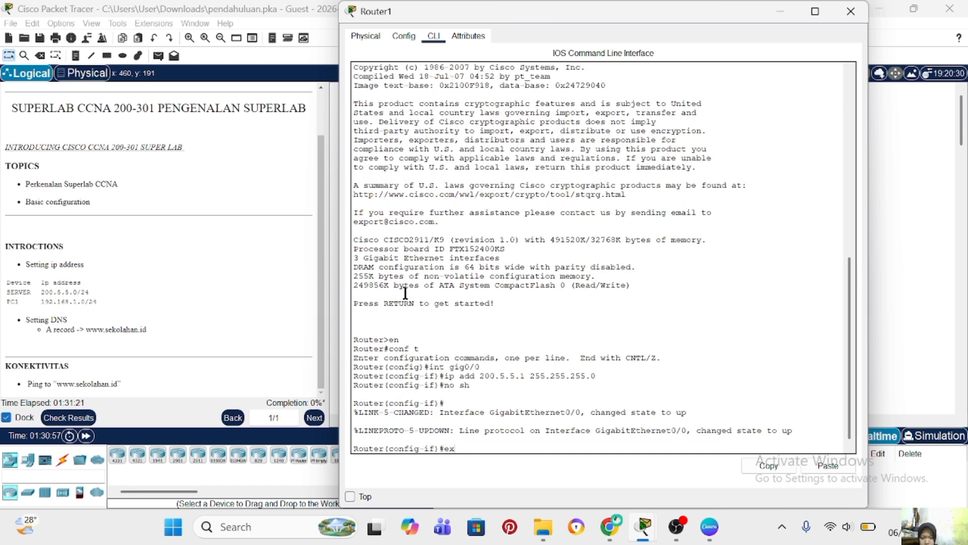
key("Return")
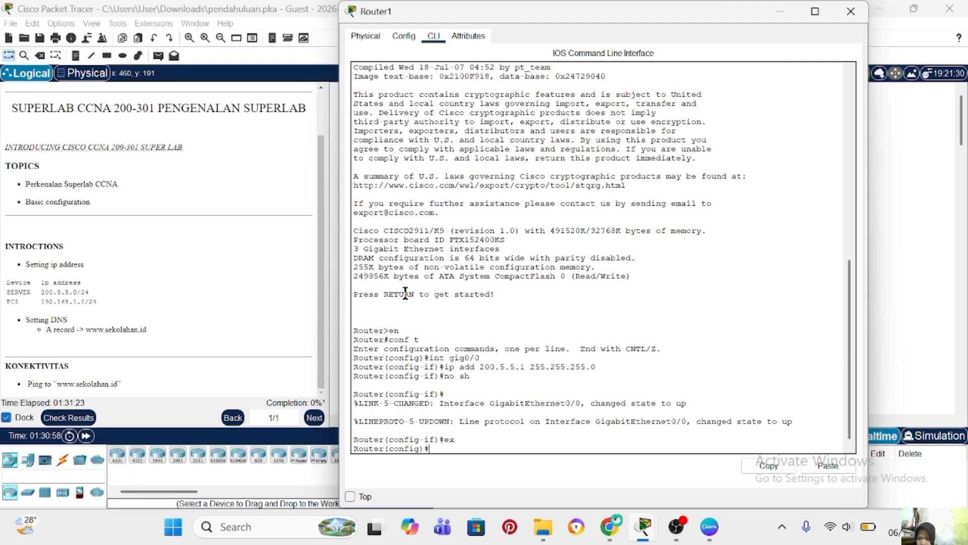
Step: Assign 192.168.1.1 with mask 255.255.255.0 to Router1's gig0/1 interface and enable it with no sh
type("int gig0/1")
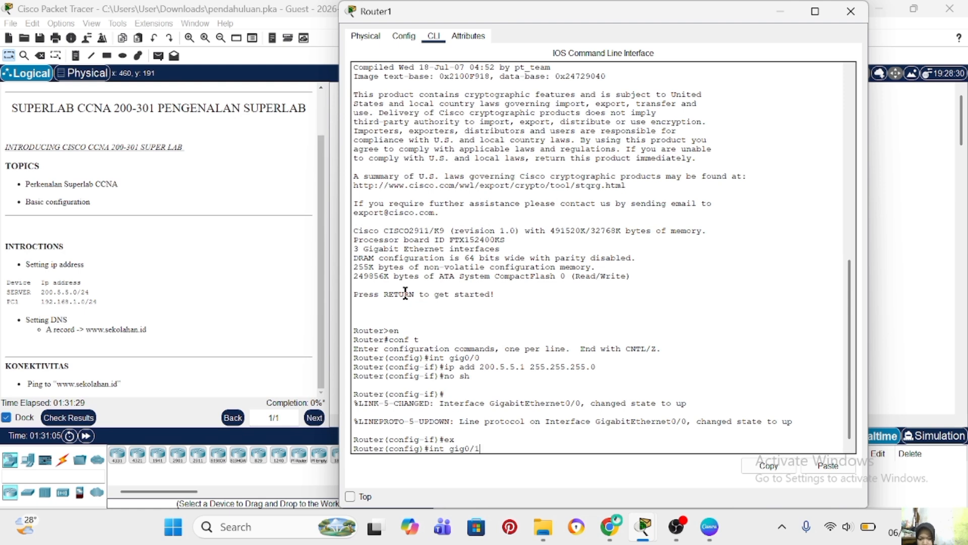
key("Return")
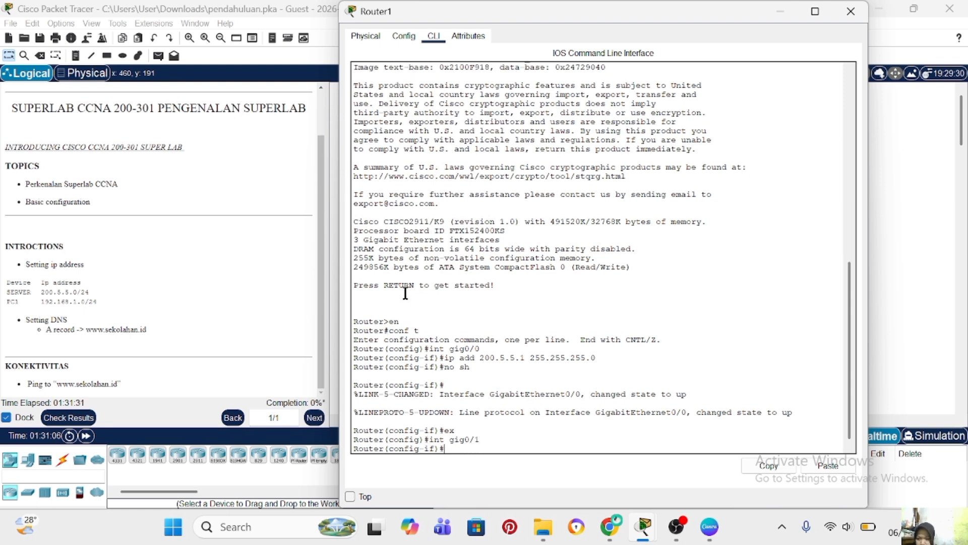
type("ip add 192.168")
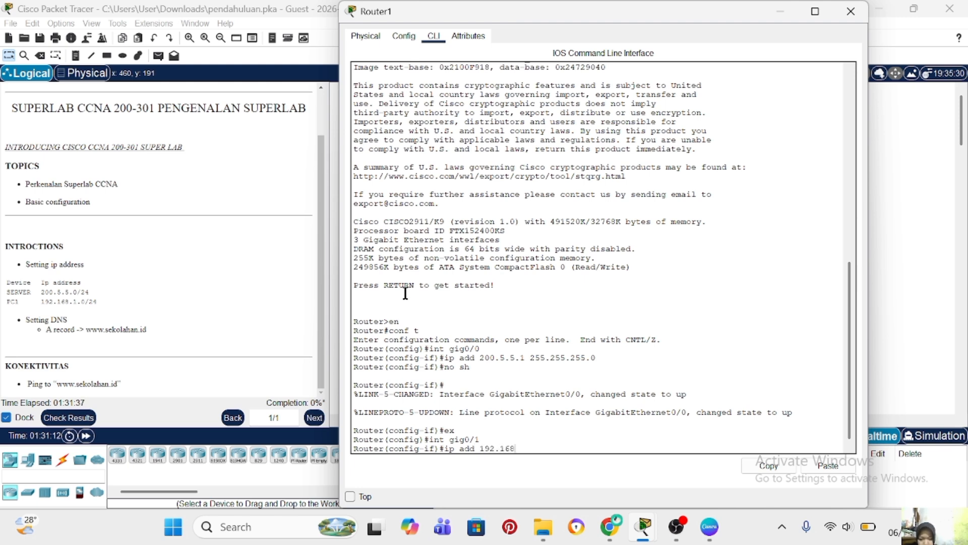
type(".1.1 255.255.255.0")
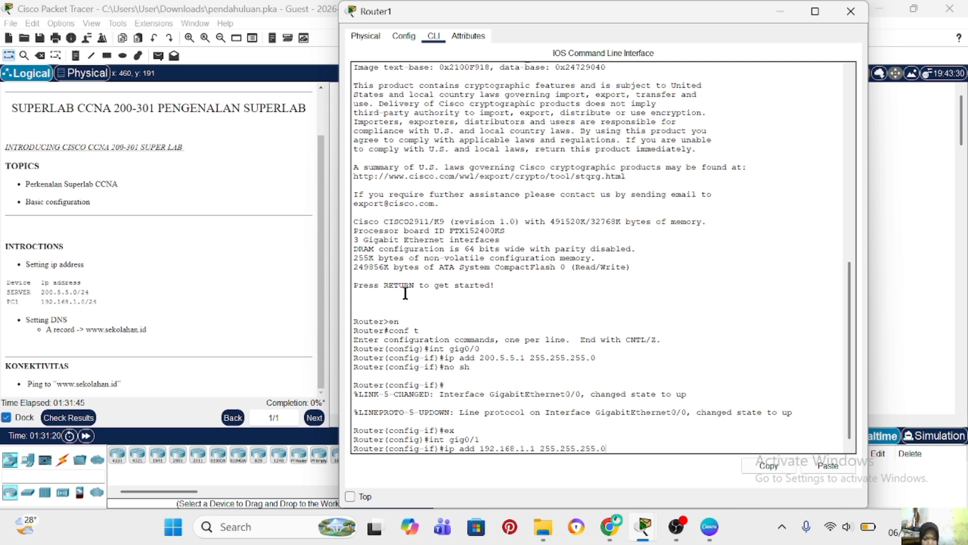
key("Return")
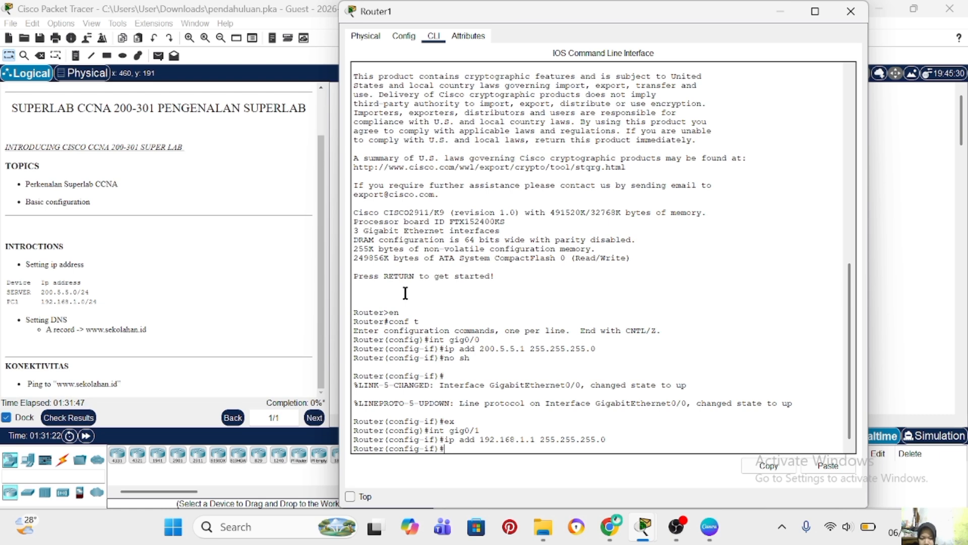
type("no sh")
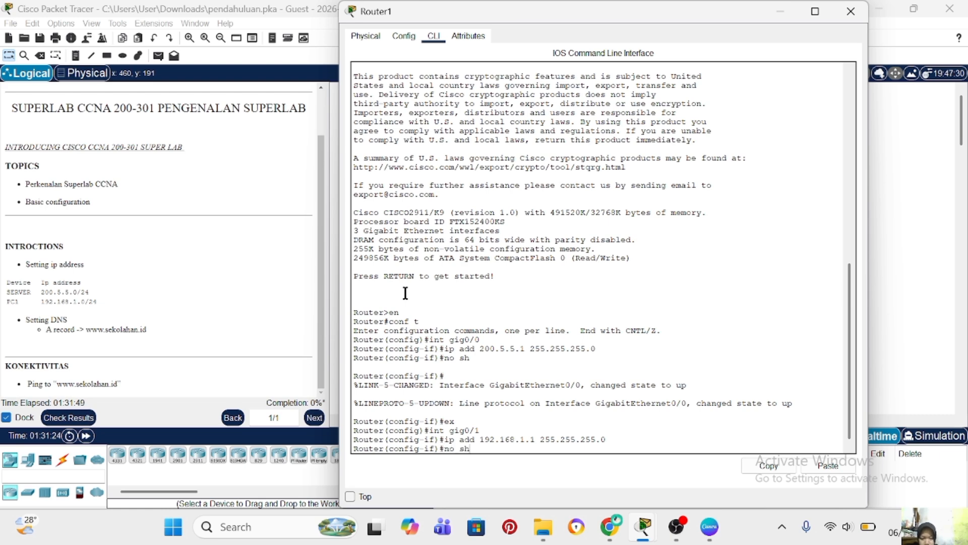
key("Return")
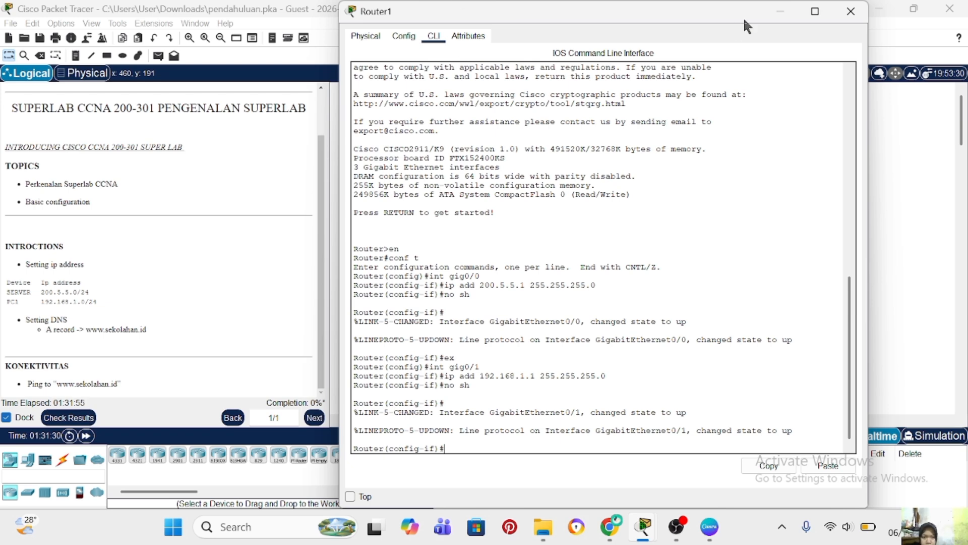
left_click(785, 8)
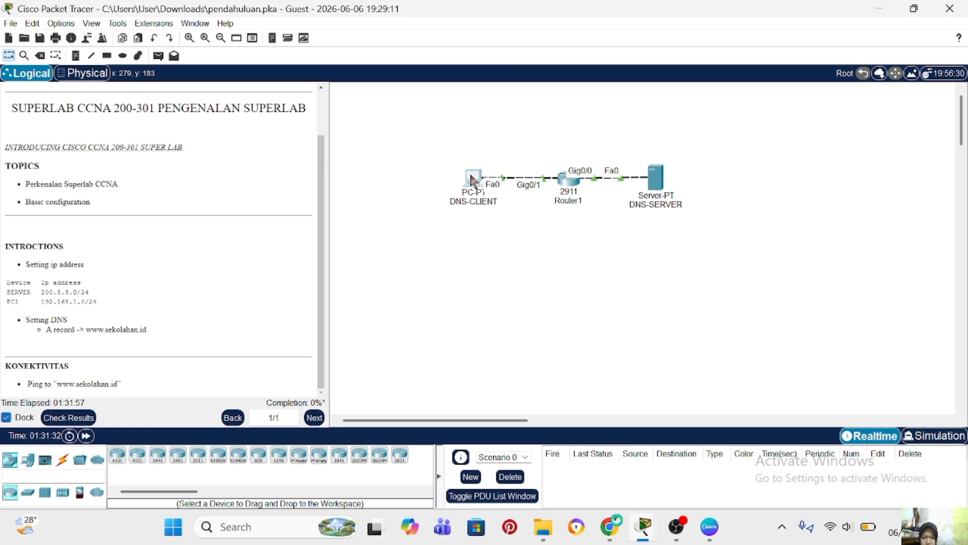
Step: Give DNS-CLIENT the static IPv4 address 192.168.1.2 with subnet mask 255.255.255.0
left_click(474, 181)
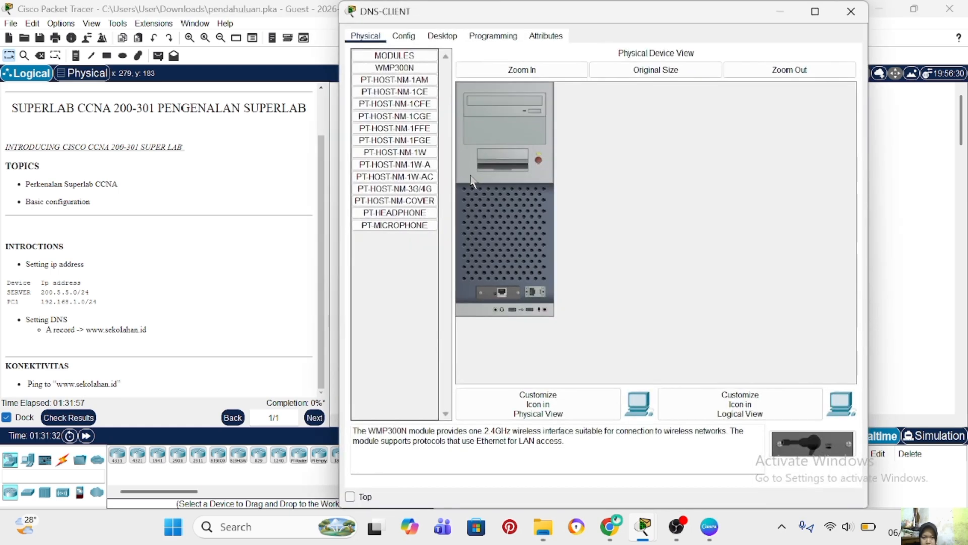
left_click(450, 36)
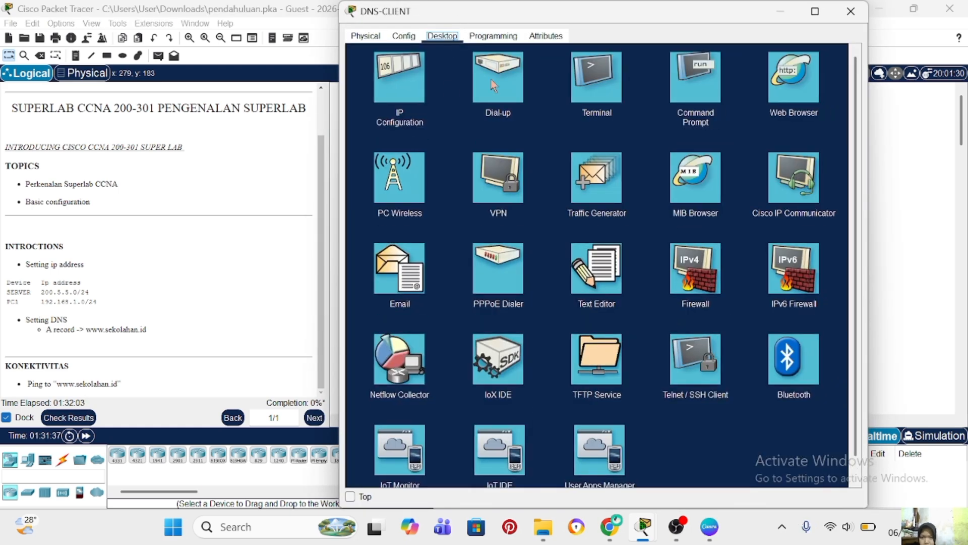
left_click(393, 85)
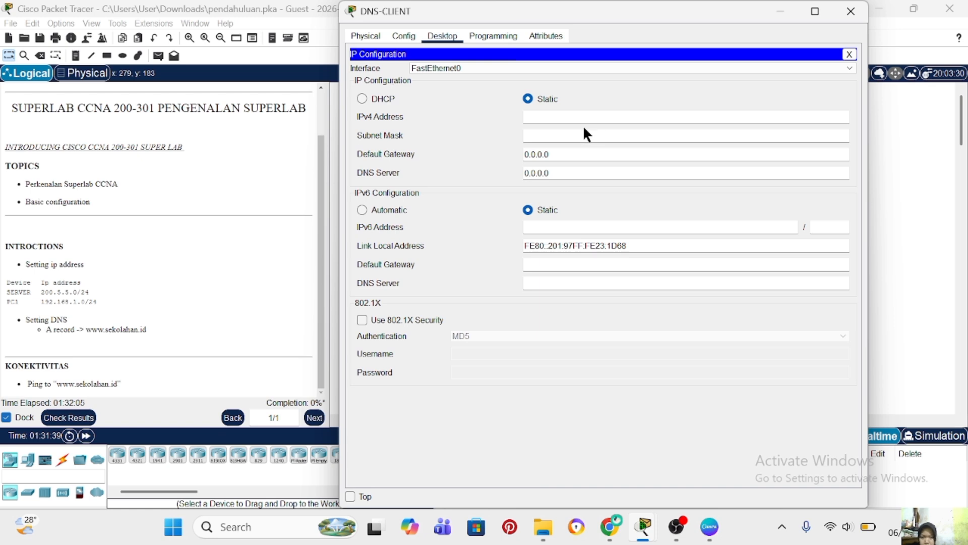
left_click(556, 115)
type("192.168")
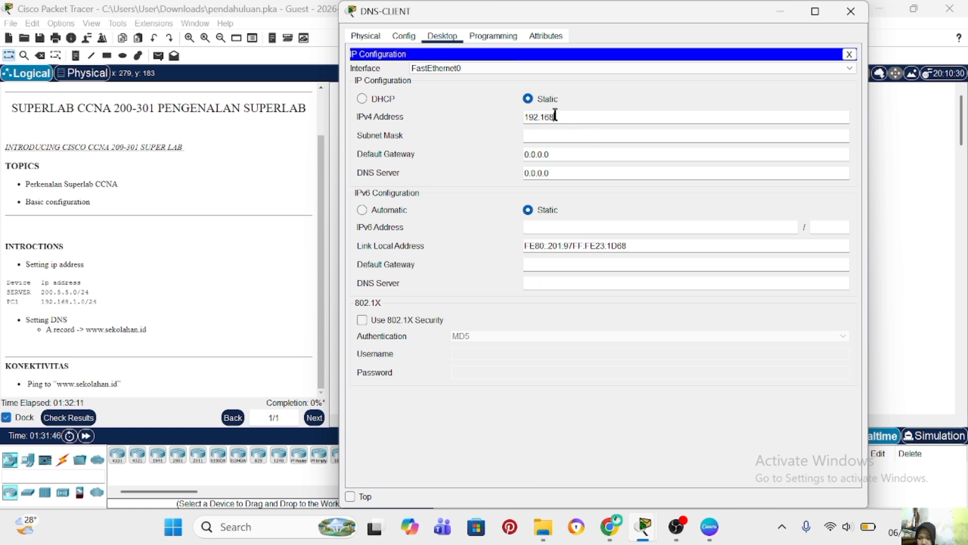
type(".1.")
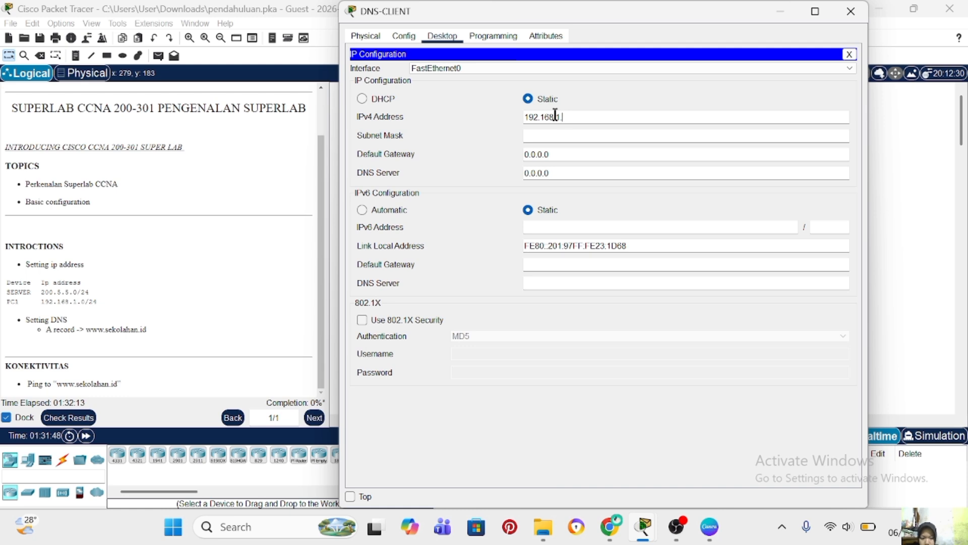
type("2")
left_click(558, 135)
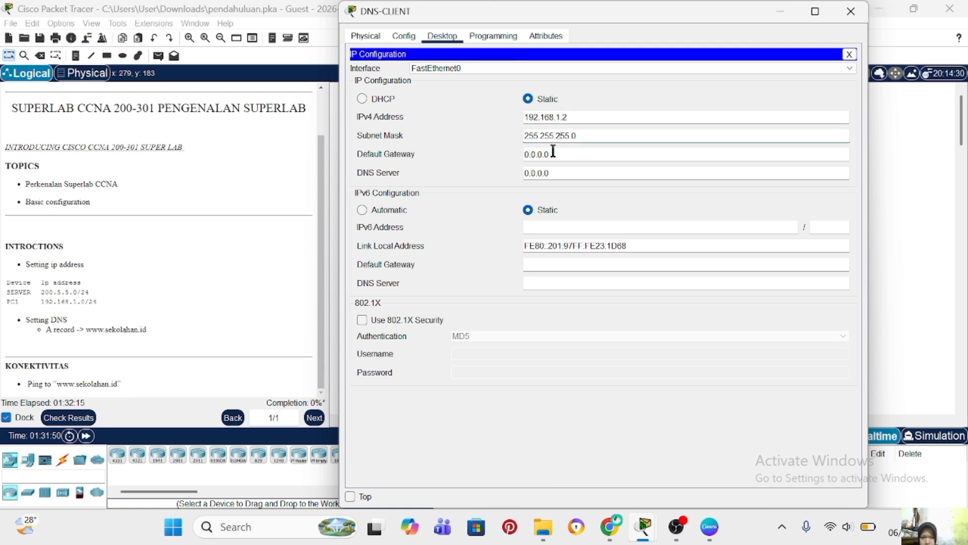
Step: Set DNS-CLIENT's IPv4 default gateway to 192.168.1.1 and its DNS server to 200.5.5.2
left_click(550, 154)
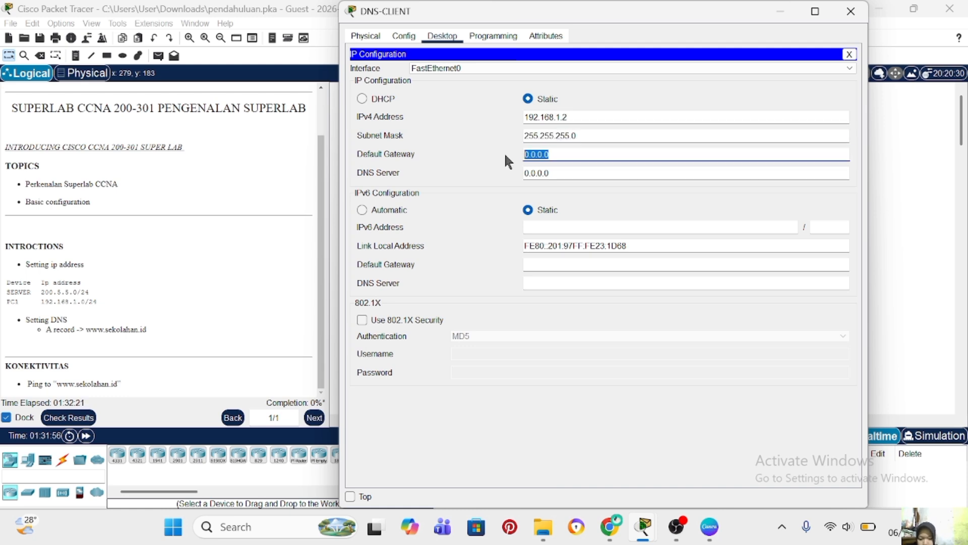
type("192.168")
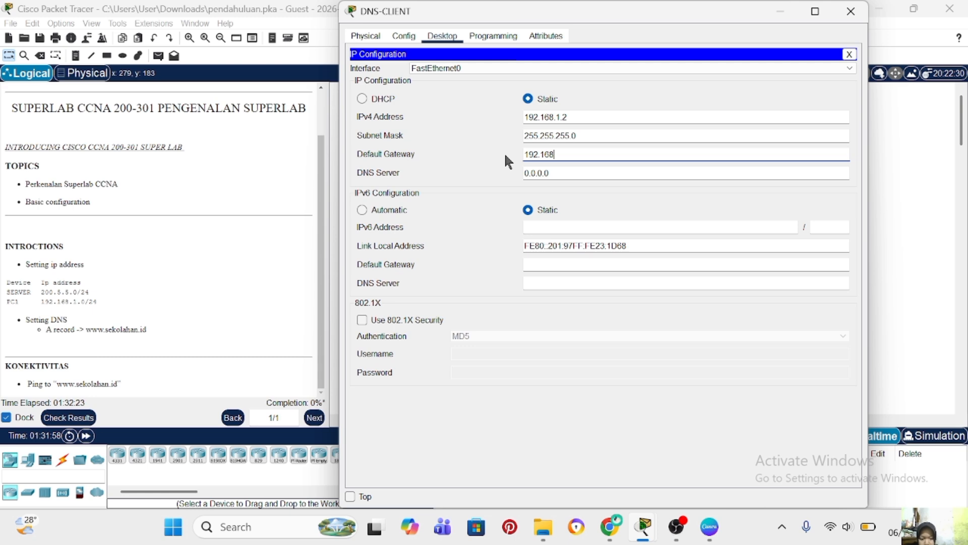
type(".1.1")
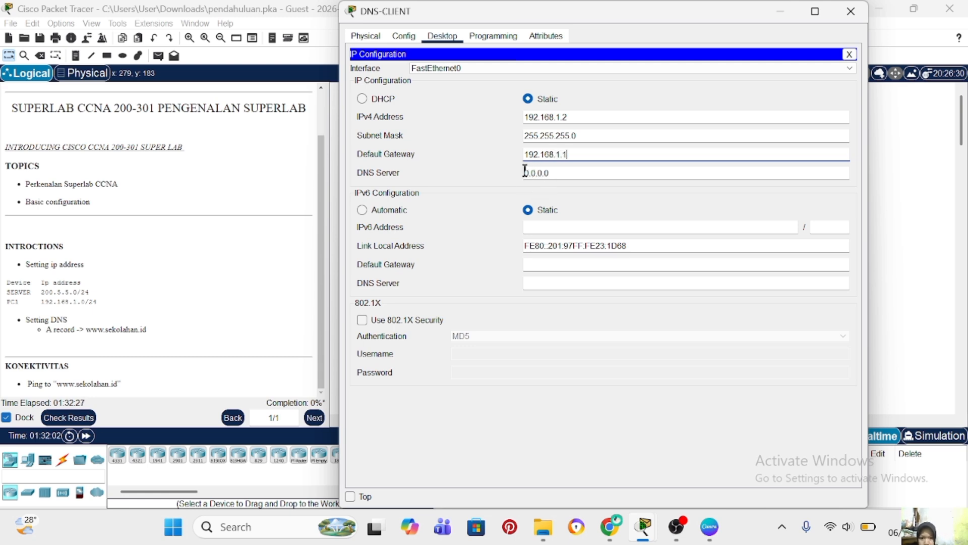
left_click_drag(524, 173, 562, 178)
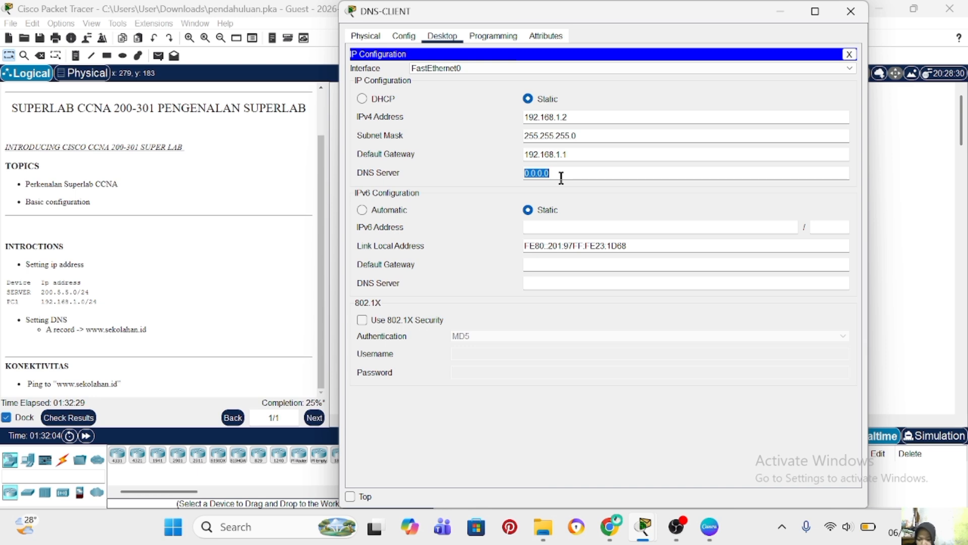
type("200")
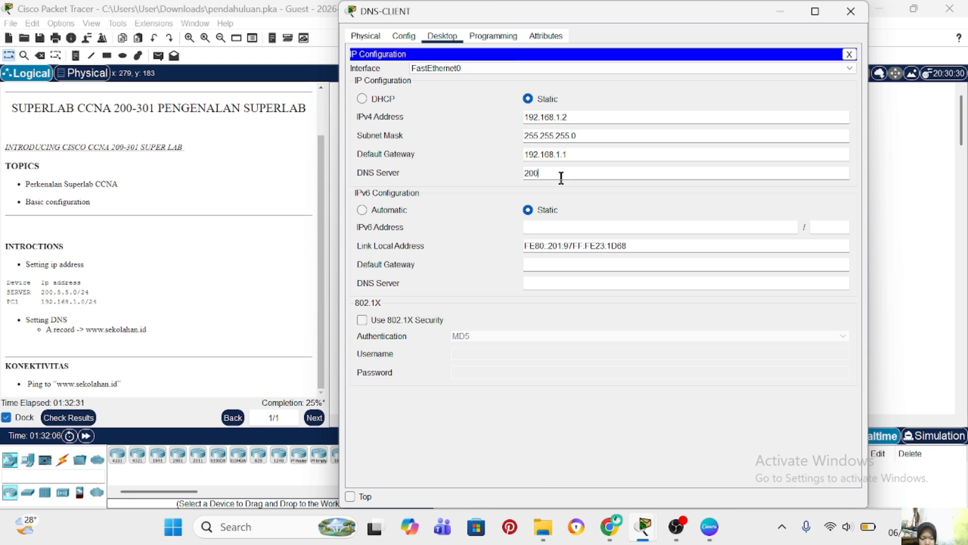
type(".5.5.2")
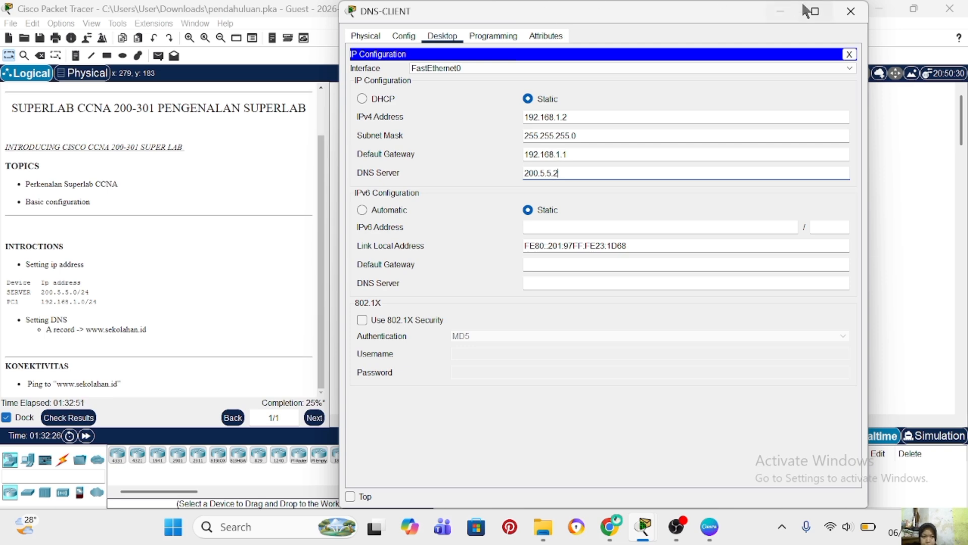
left_click(781, 11)
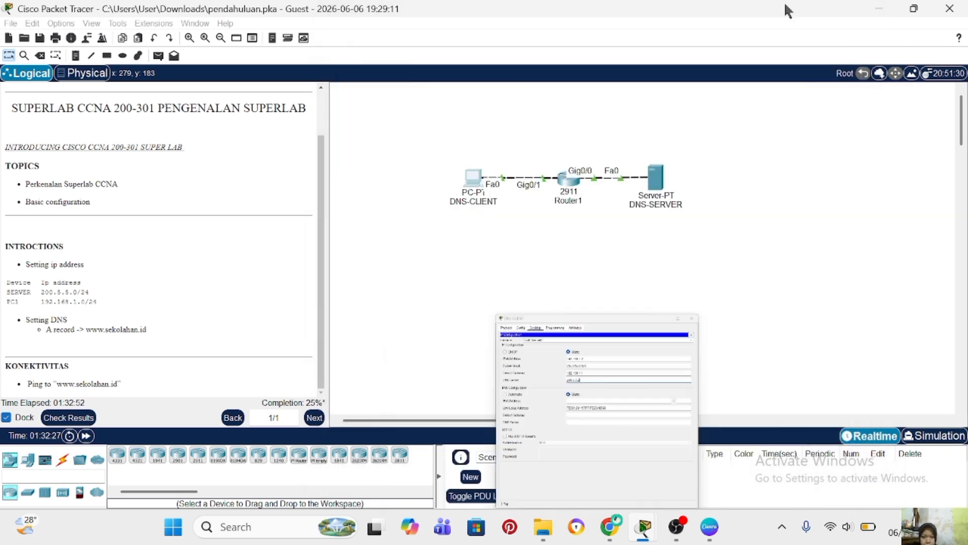
Step: Turn on the DNS service on DNS-SERVER
left_click(657, 178)
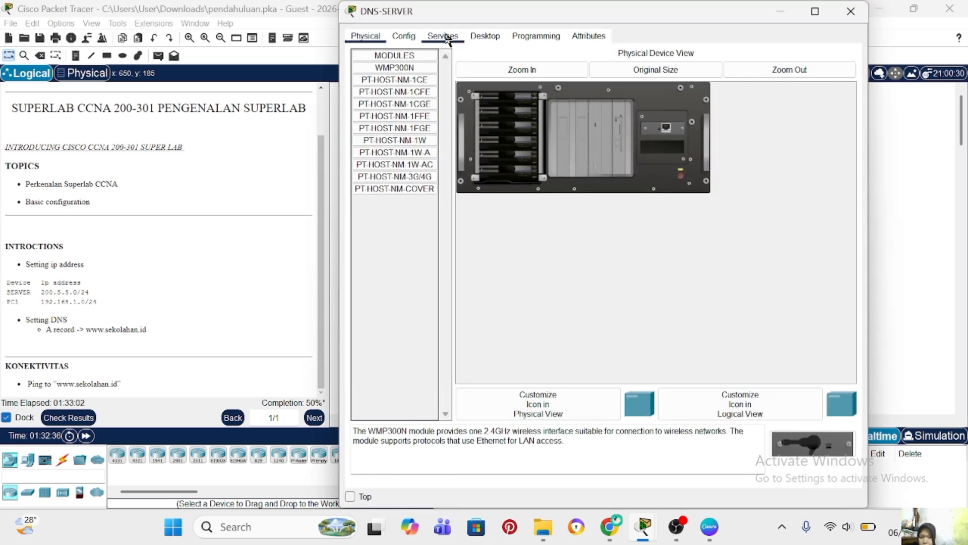
left_click(449, 37)
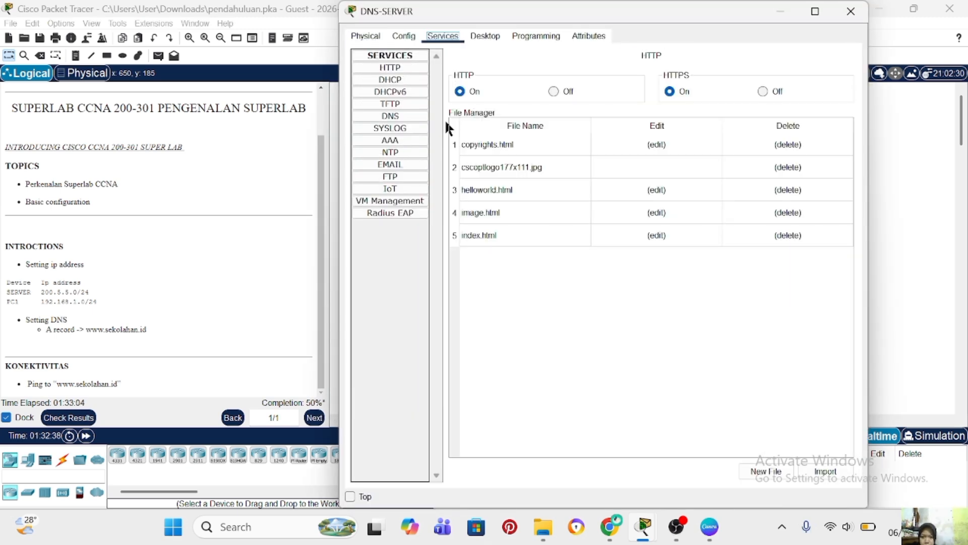
left_click(397, 118)
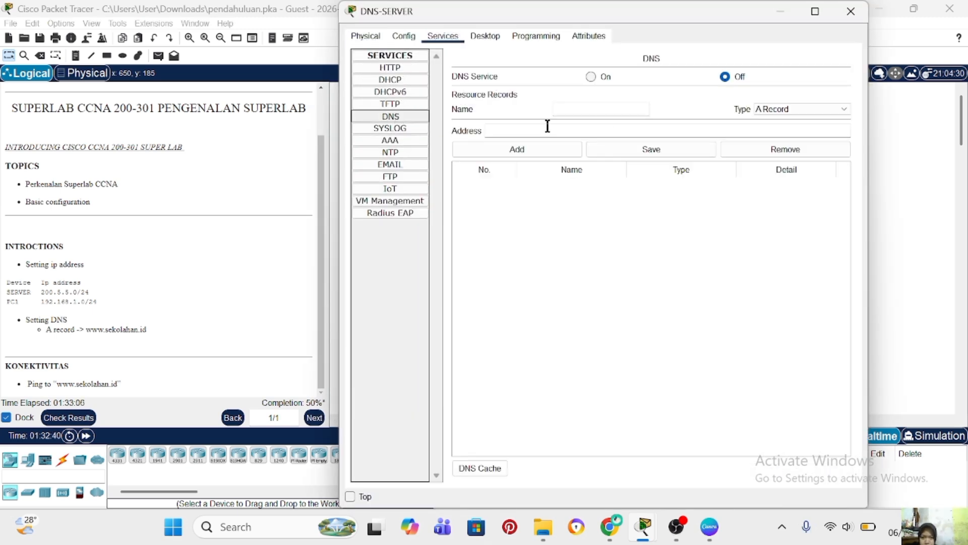
left_click(591, 76)
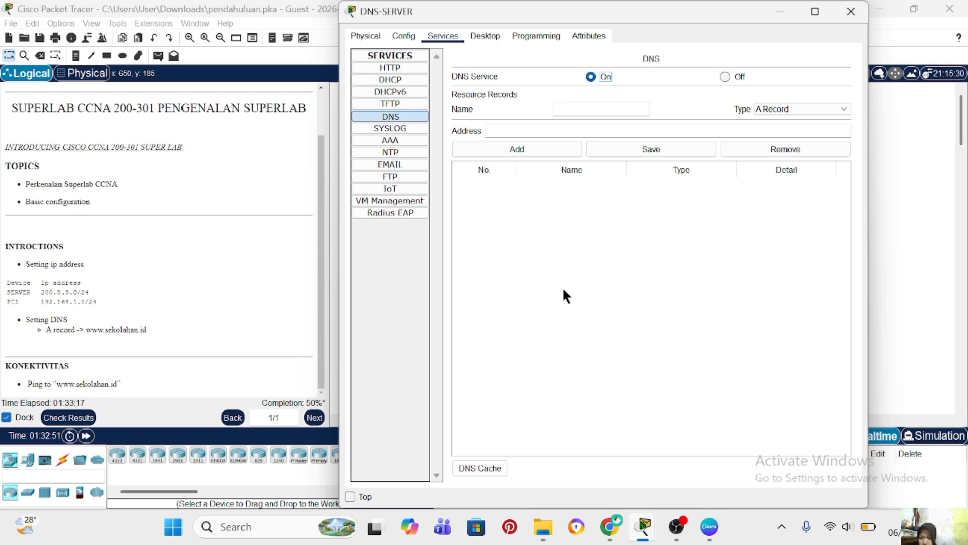
left_click(569, 109)
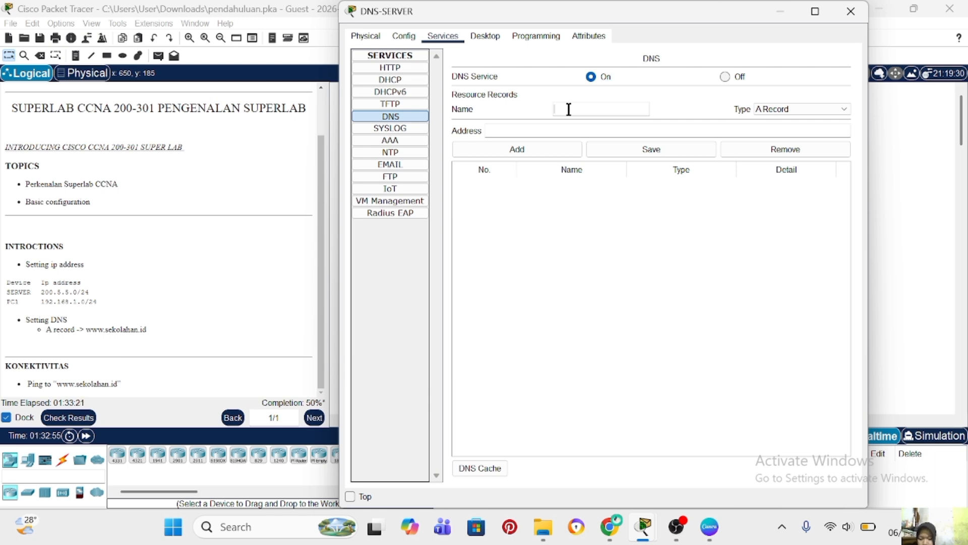
type("www.sek")
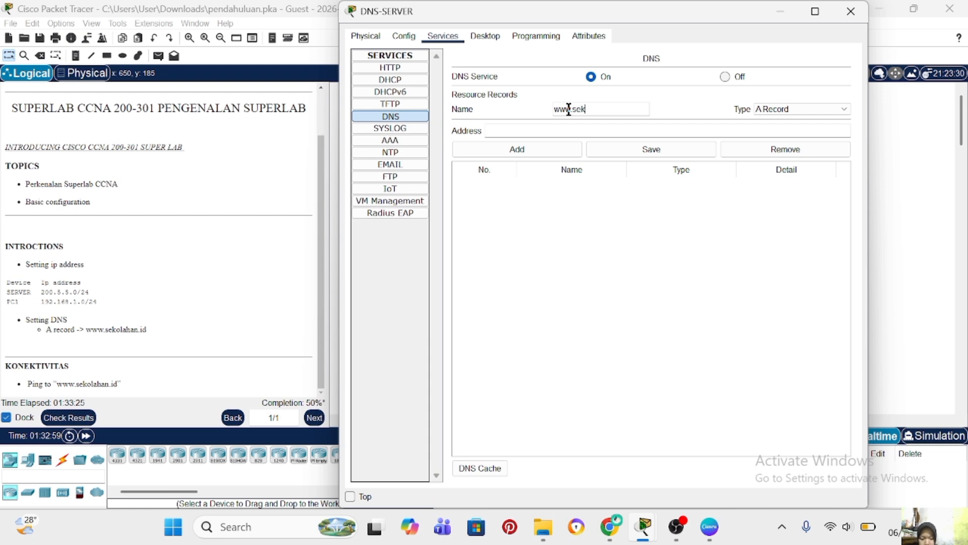
type("olahan.")
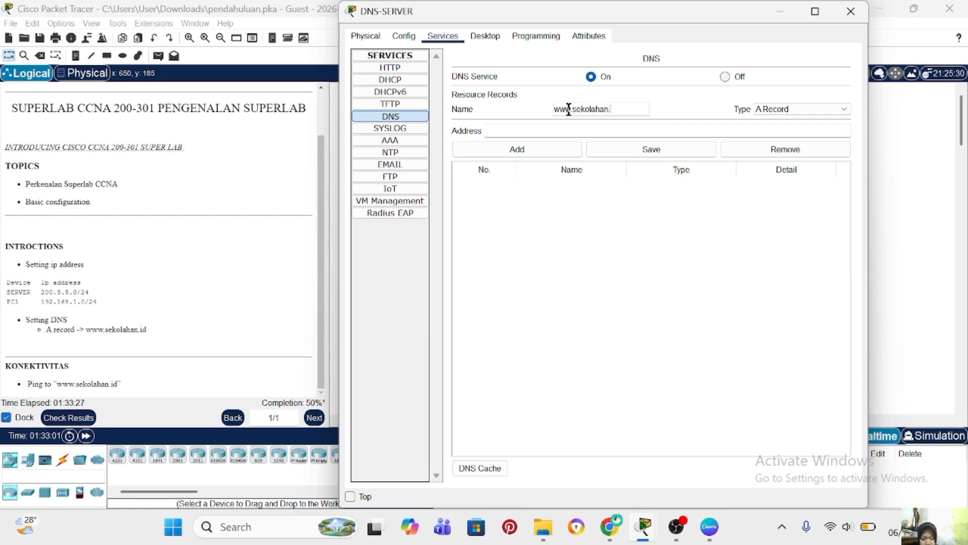
type("id")
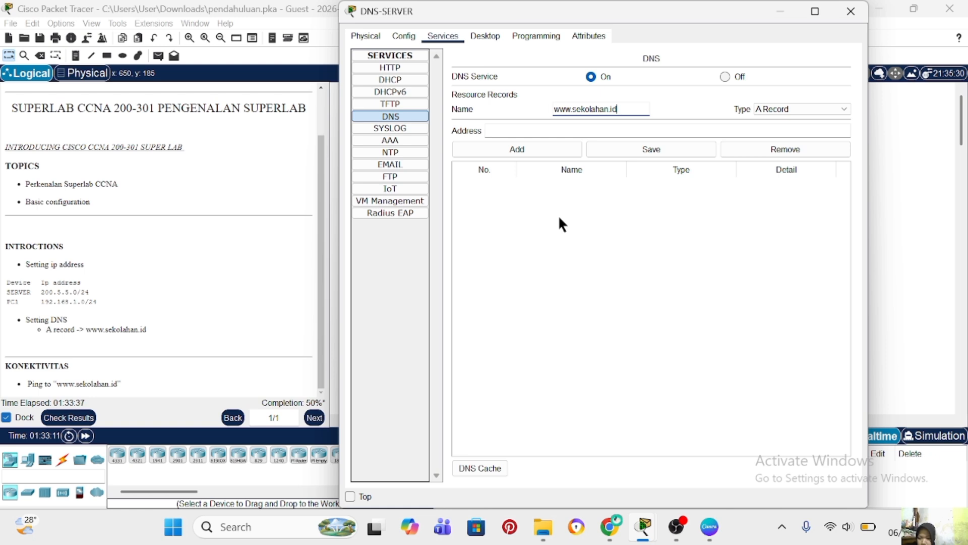
left_click(503, 126)
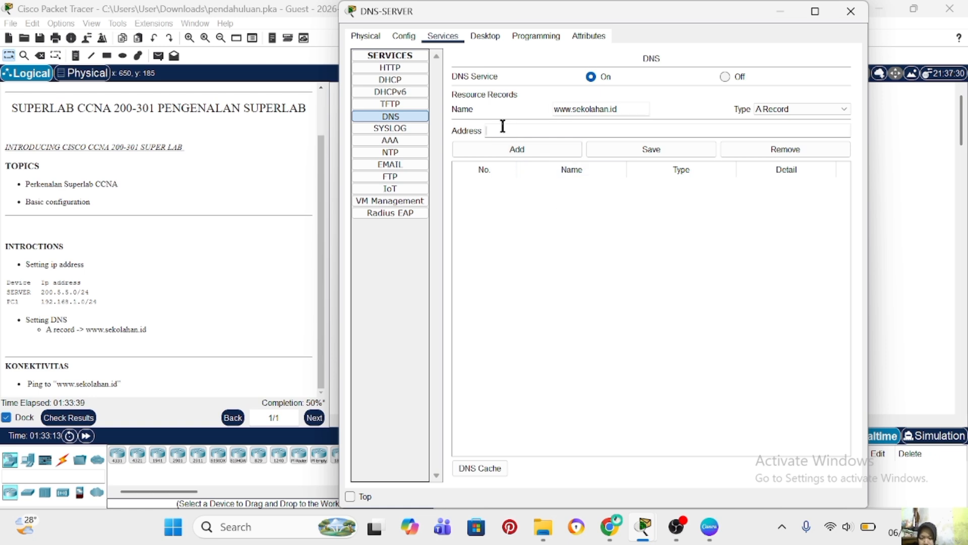
type("200.5.5")
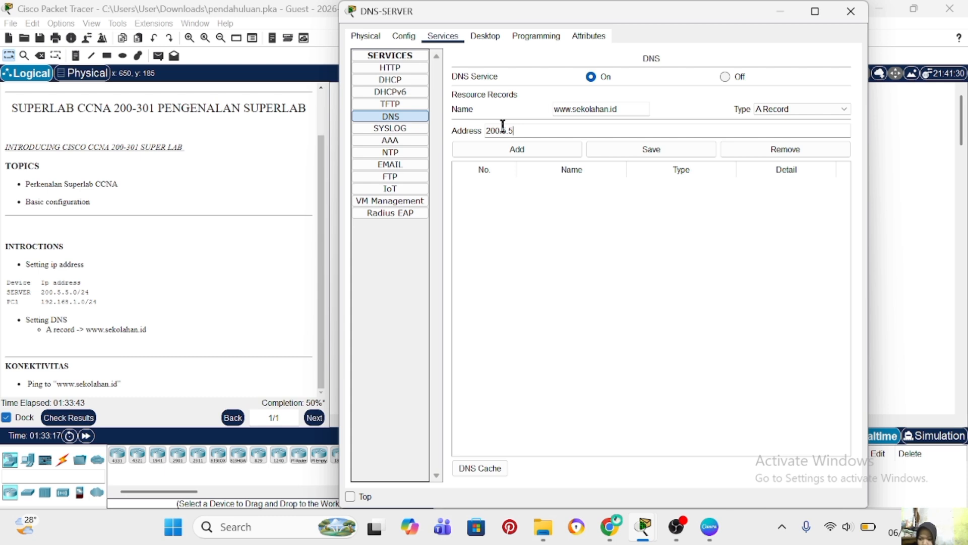
type(".2")
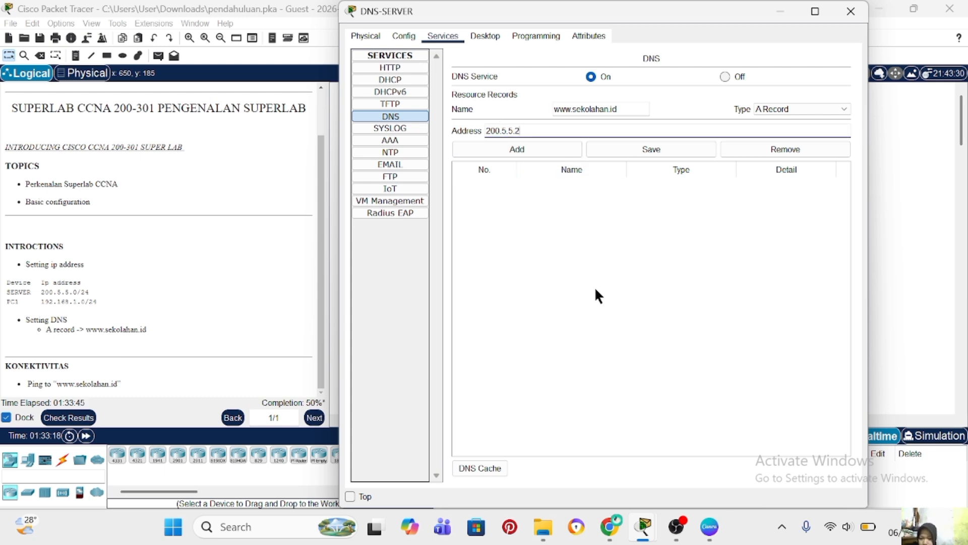
left_click(540, 154)
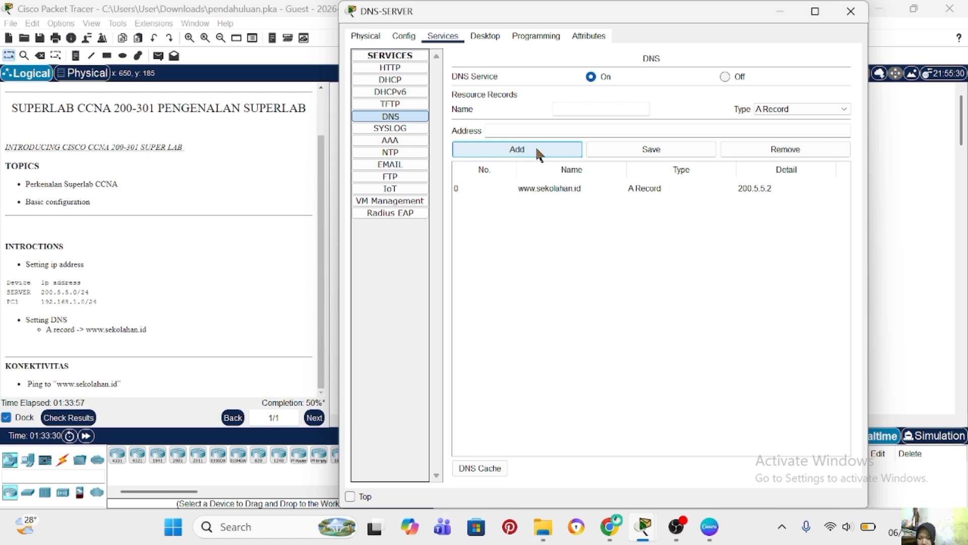
Step: Give DNS-SERVER the static IPv4 address 200.5.5.2 with subnet mask 255.255.255.0
left_click(488, 36)
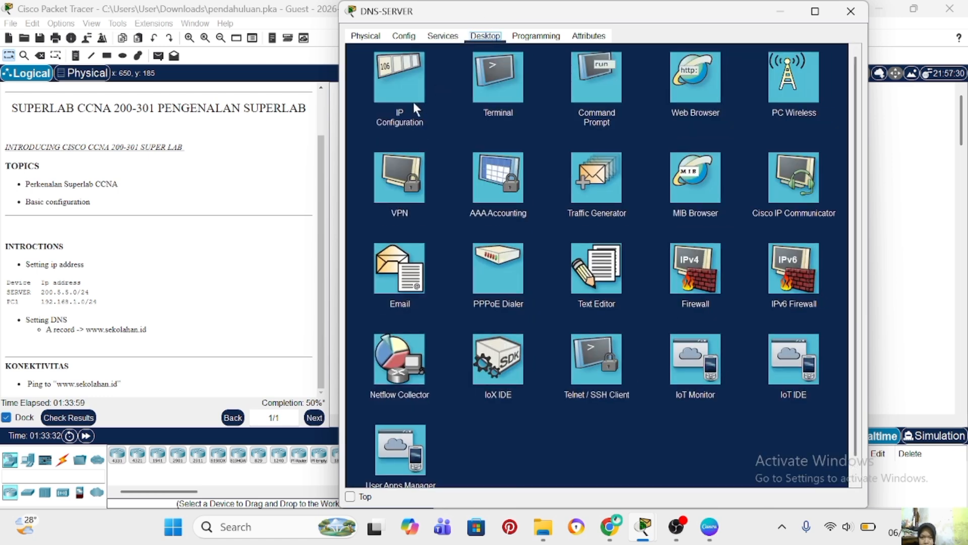
left_click(408, 73)
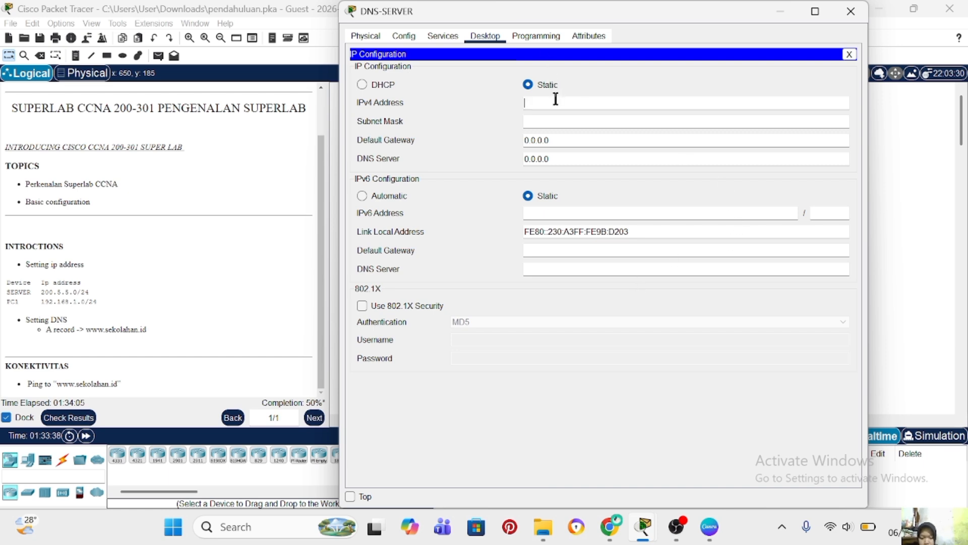
type("200")
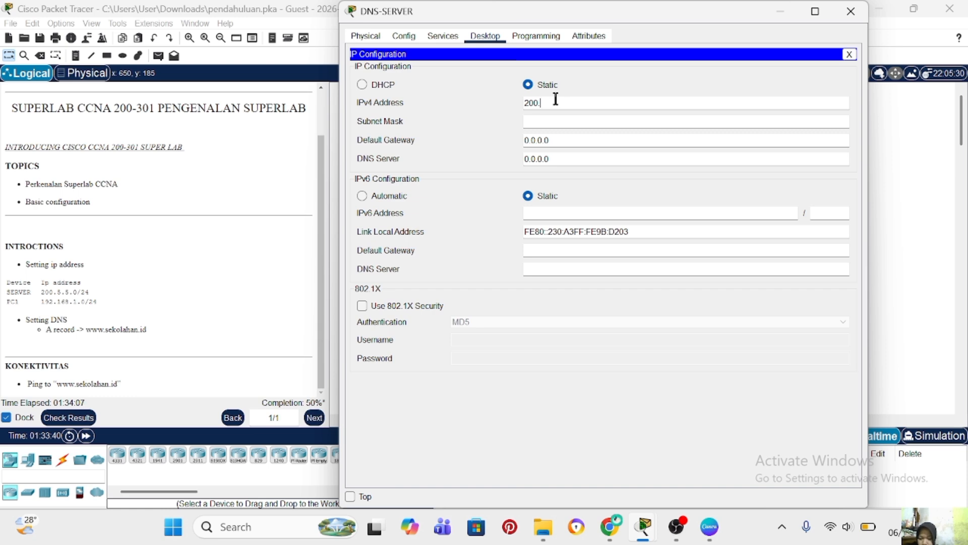
type(".5.5.2")
left_click(537, 121)
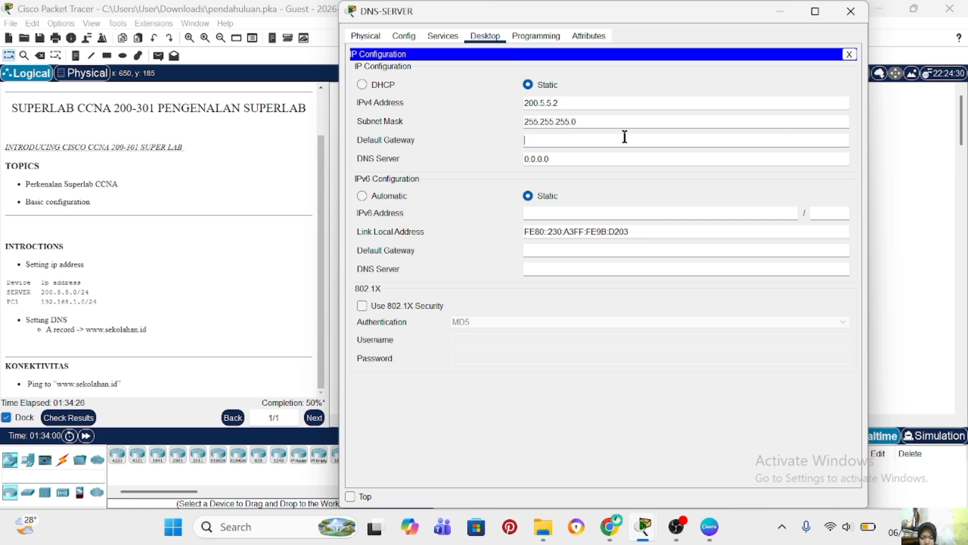
Step: Set DNS-SERVER's IPv4 default gateway to 200.5.5.1 and its DNS server to 200.5.5.2
type("200.")
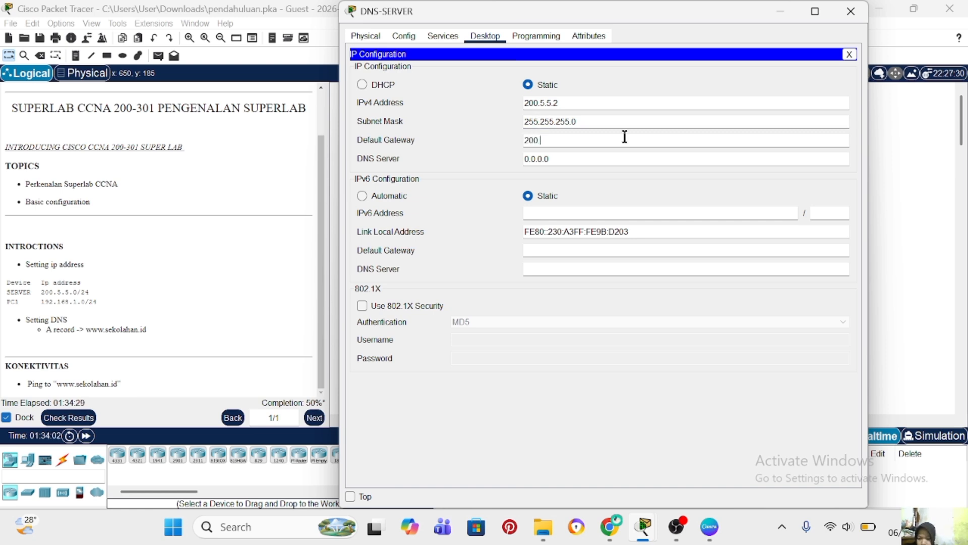
type("5.5.1")
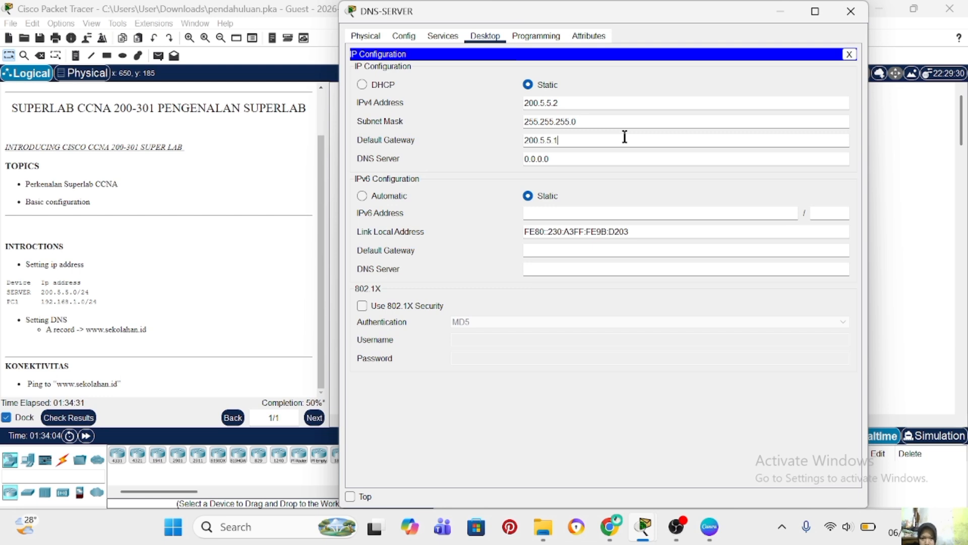
left_click(550, 159)
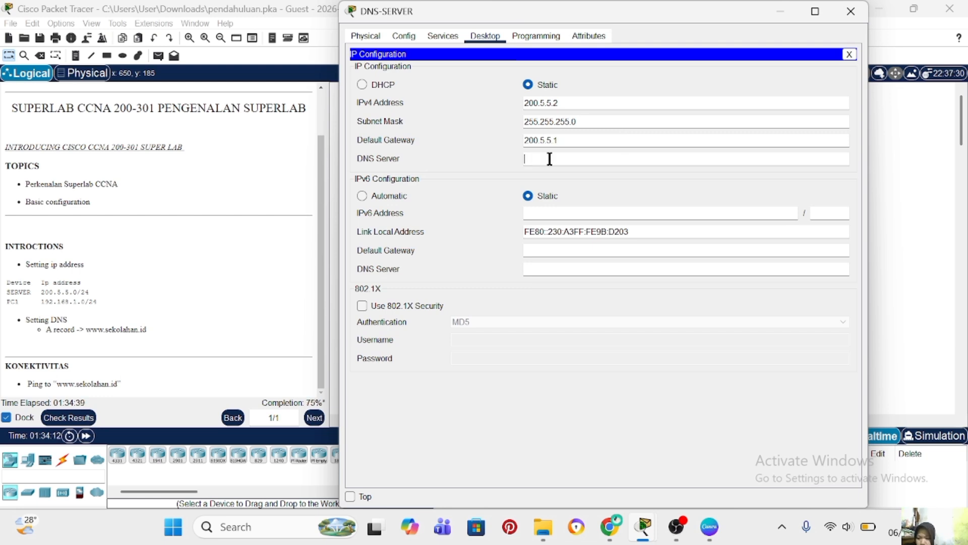
type("200")
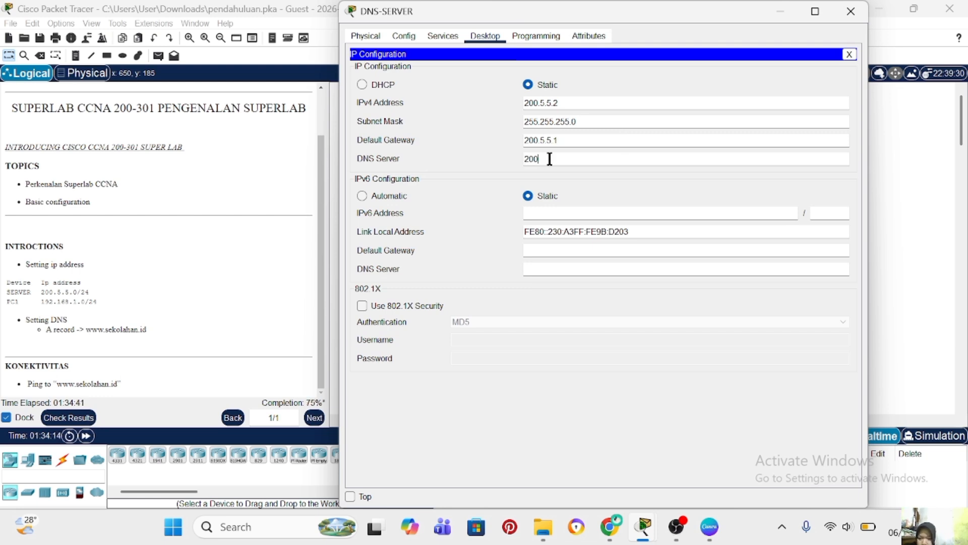
type(".5.5.2")
left_click(851, 11)
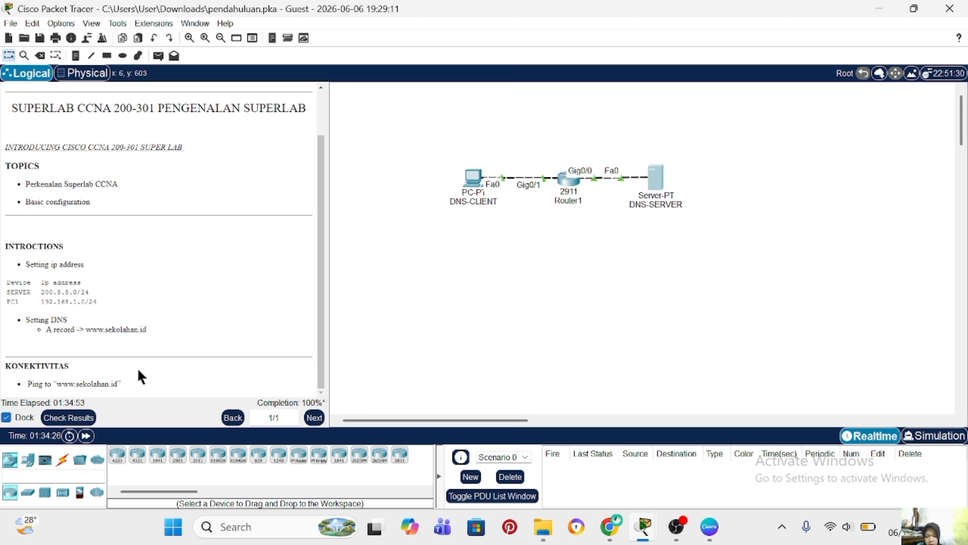
Step: Check the activity's results and read the overall feedback
left_click(69, 418)
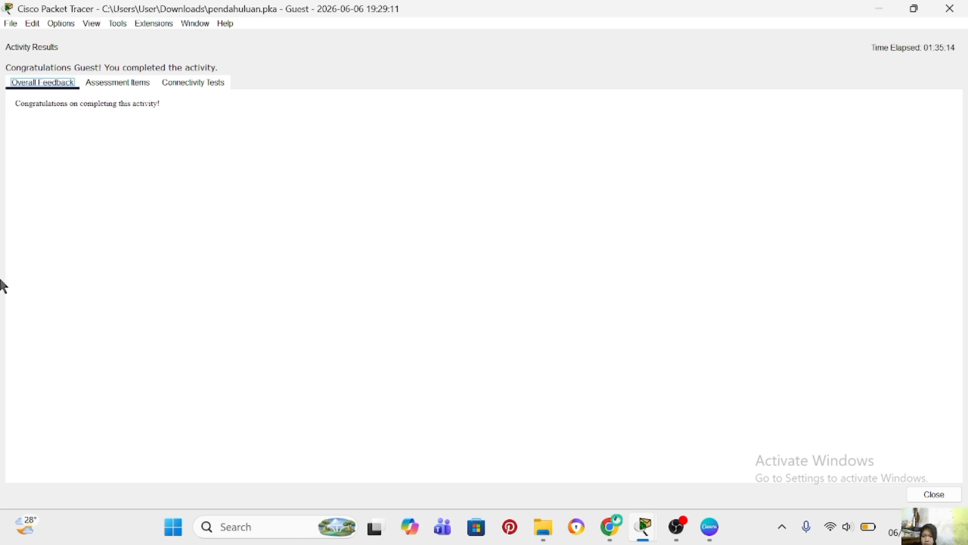
Step: Review the assessment items for DNS-CLIENT and DNS-SERVER in the activity results, and close the results
left_click(130, 84)
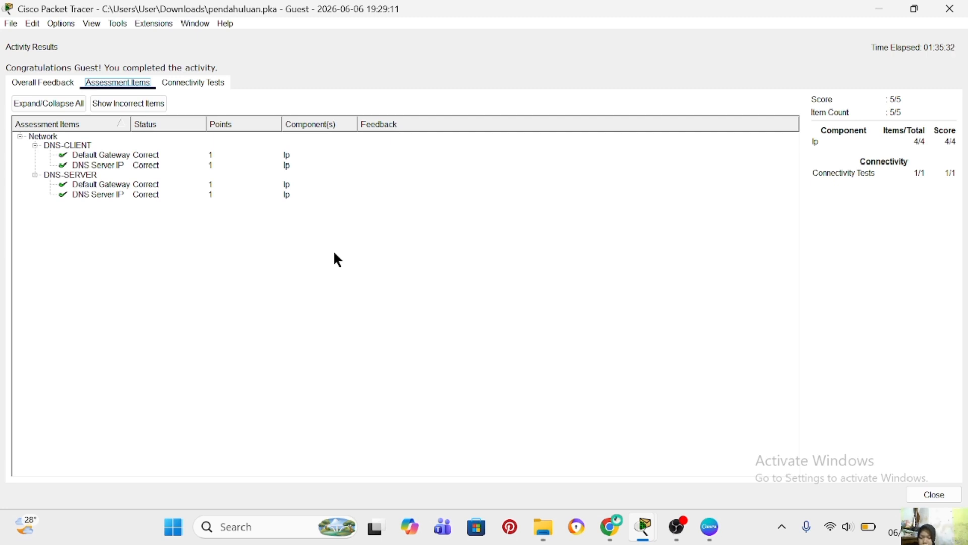
key("Escape")
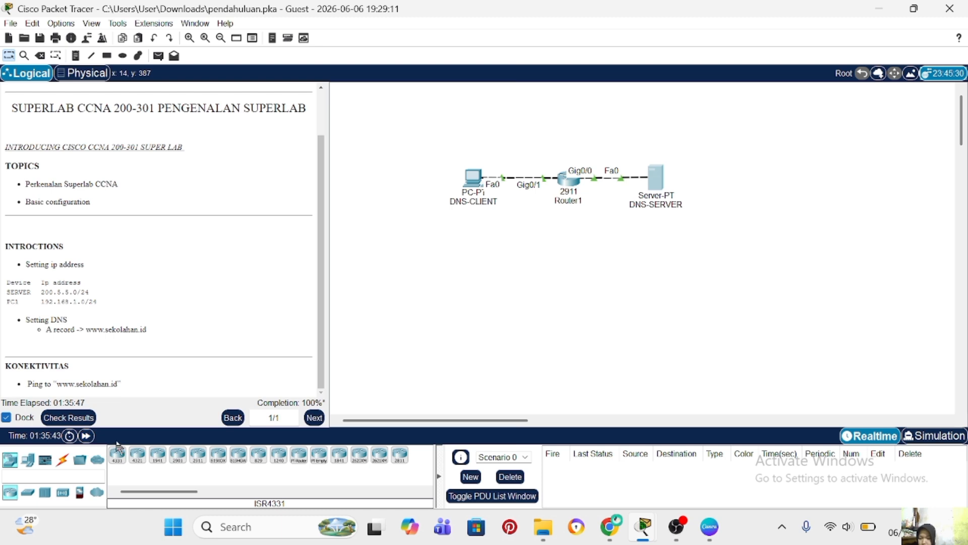
left_click(473, 176)
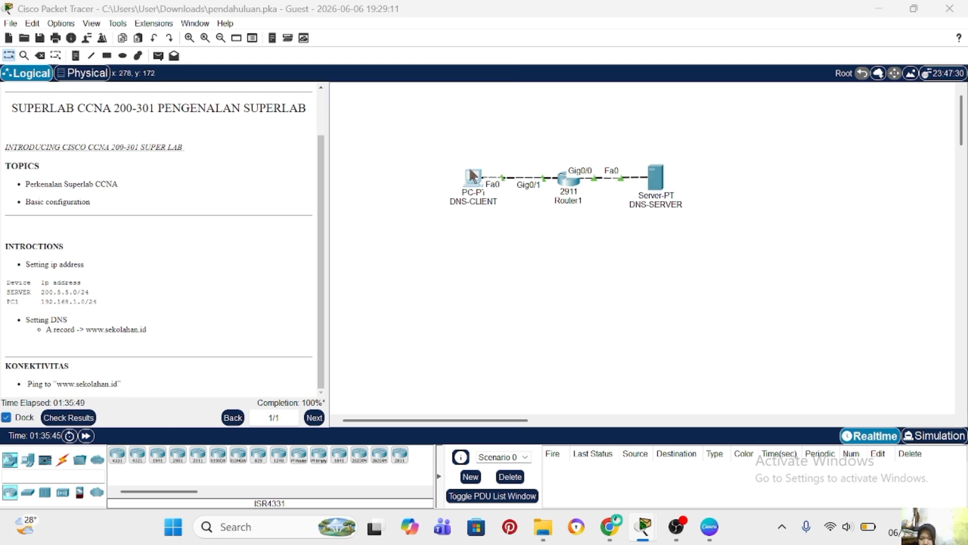
left_click(704, 71)
type("p")
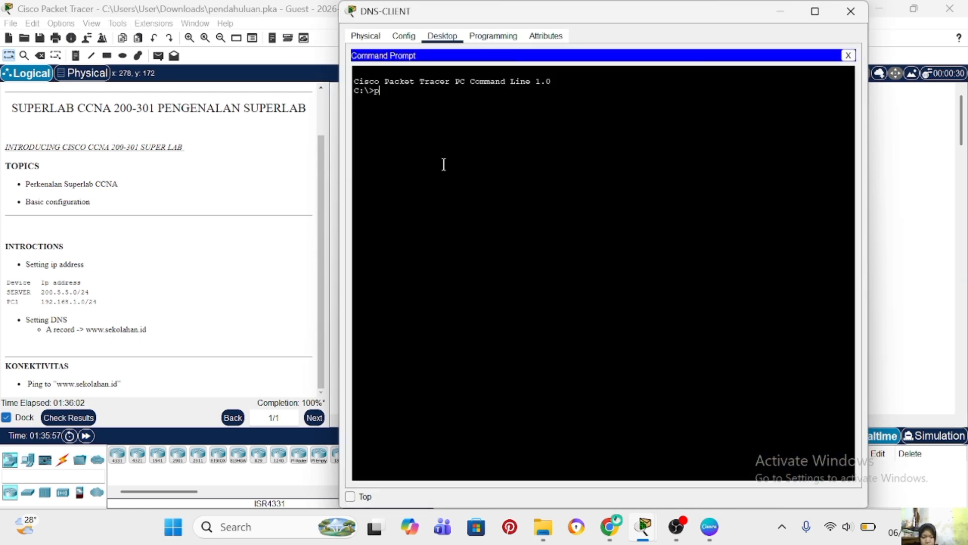
type("ing")
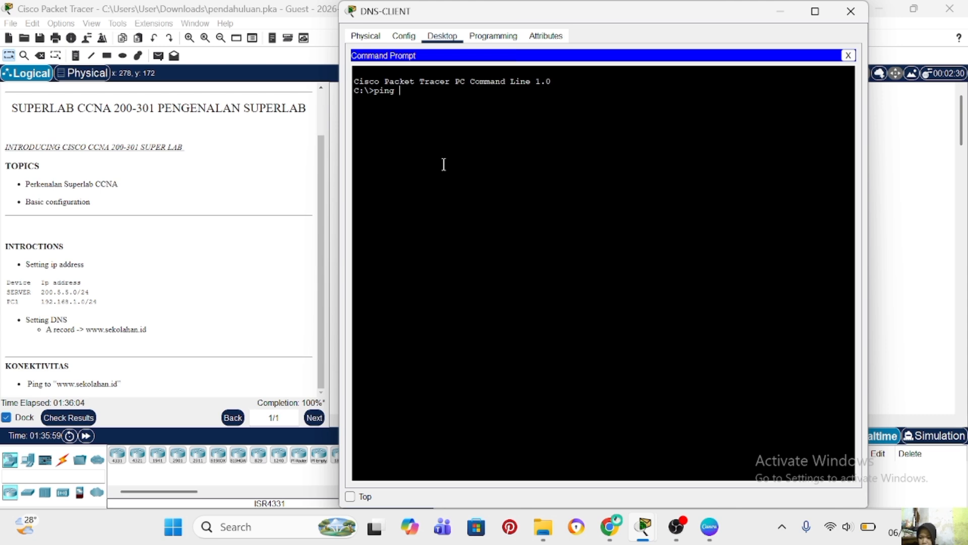
type(" www")
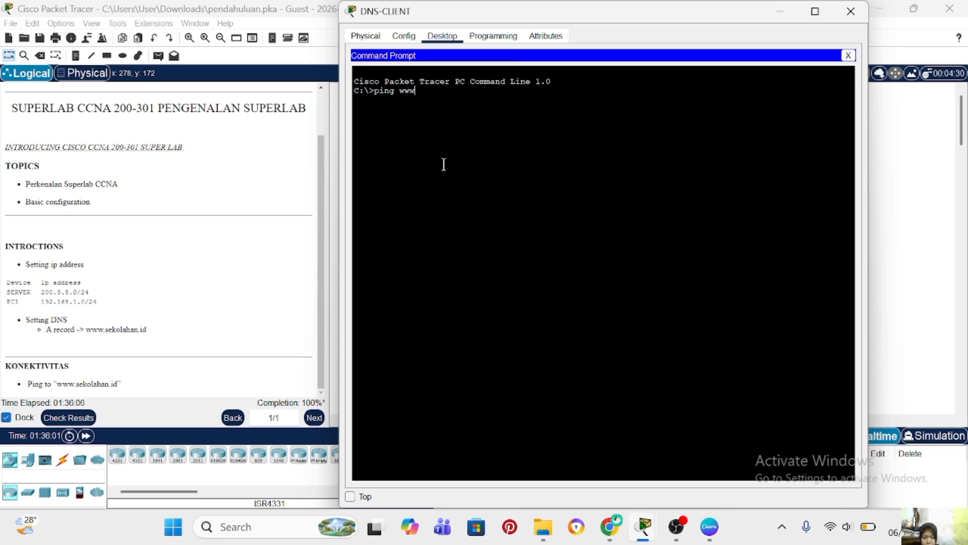
type(".sekolh")
type("n")
key("BackSpace")
key("BackSpace")
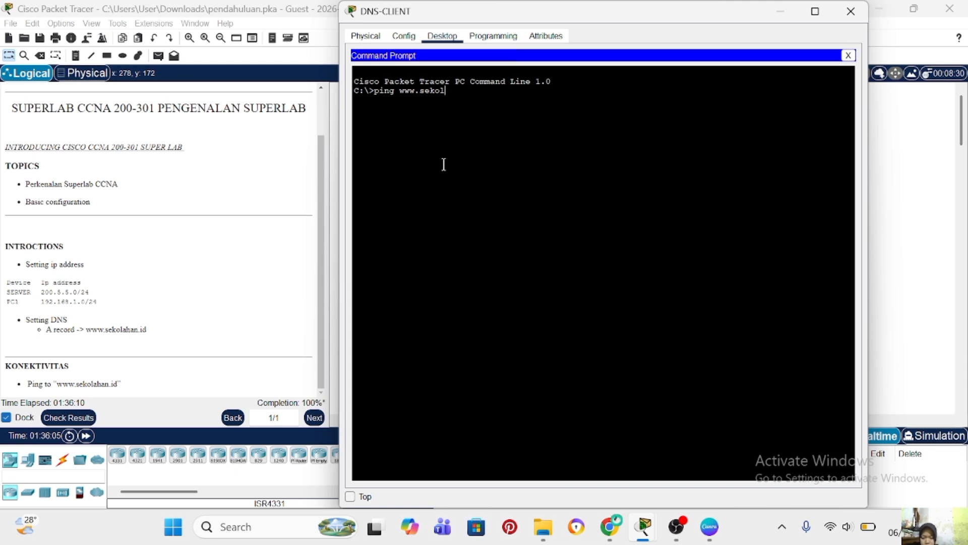
type("ahan.id")
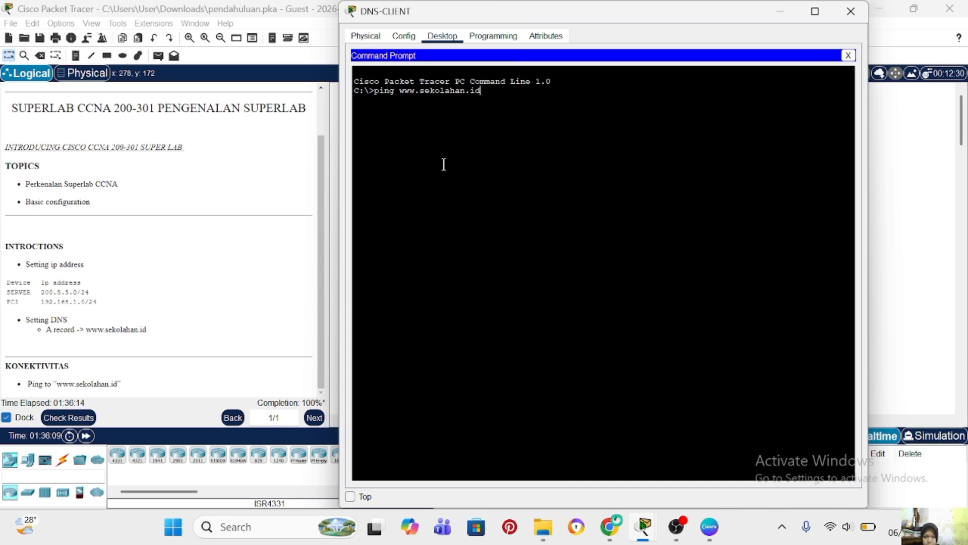
key("Return")
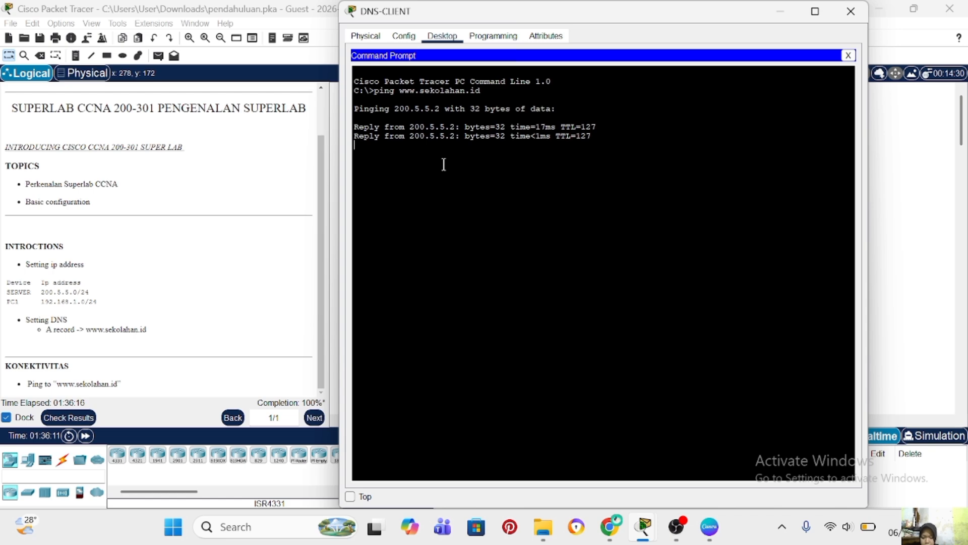
key("ctrl+c")
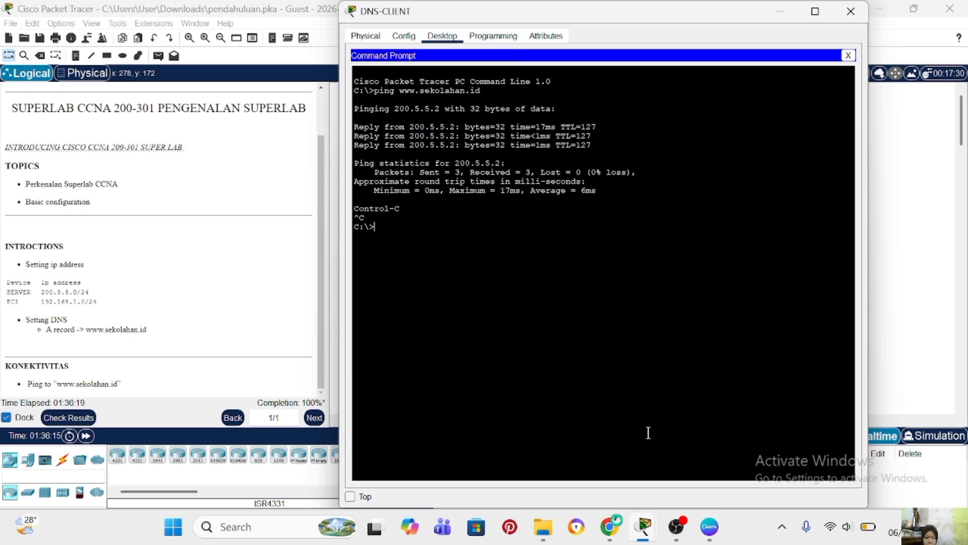